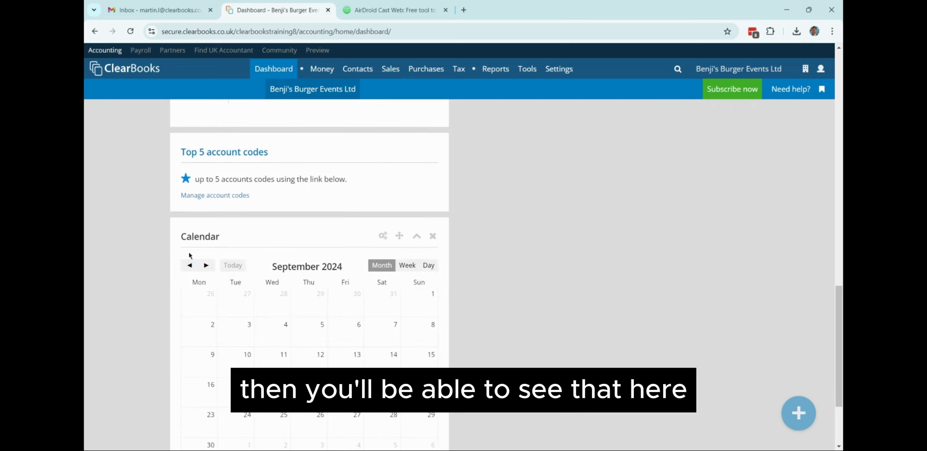
scroll(180, 256, "down", 1)
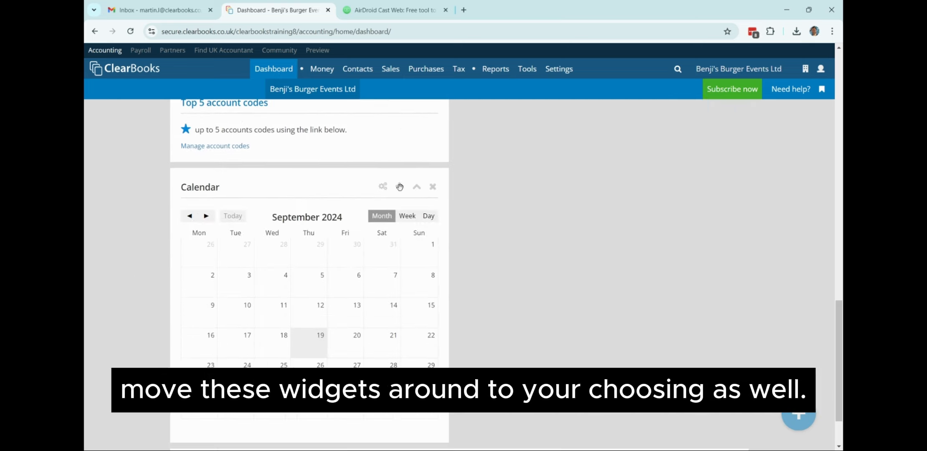
Move the Calendar widget to the right column of the dashboard.
left_click_drag(399, 186, 703, 147)
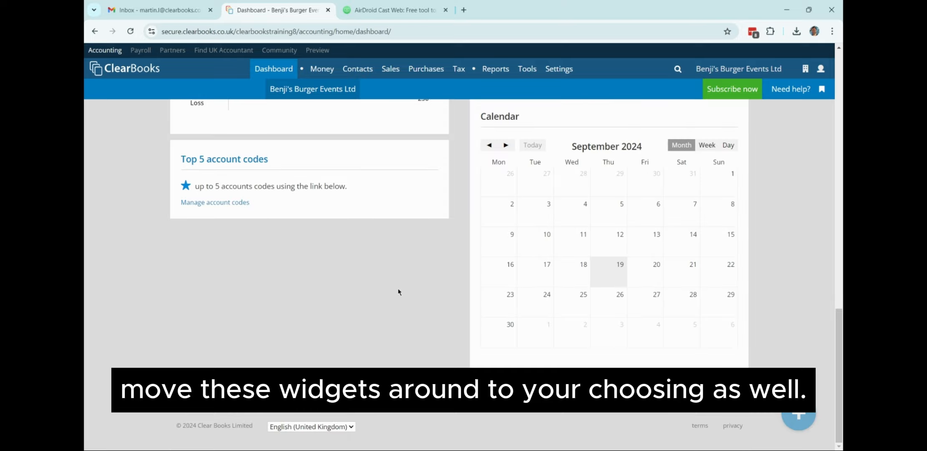
scroll(420, 289, "up", 10)
scroll(423, 291, "up", 2)
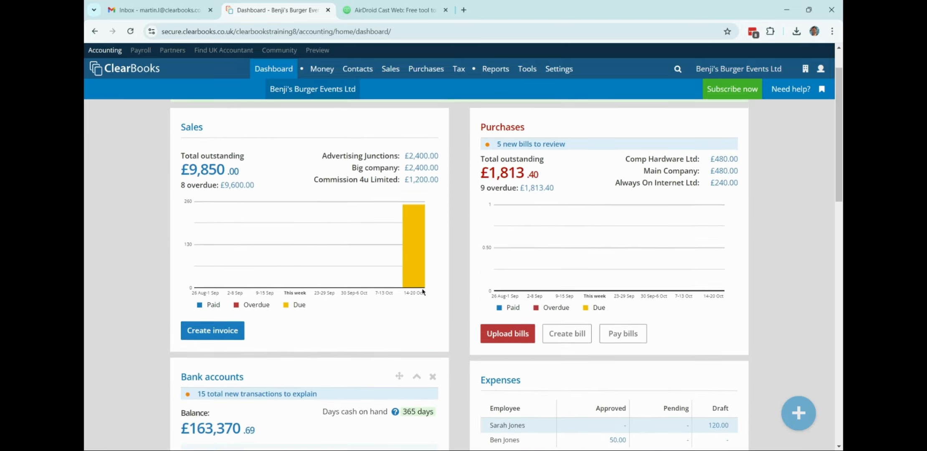
scroll(347, 292, "down", 4)
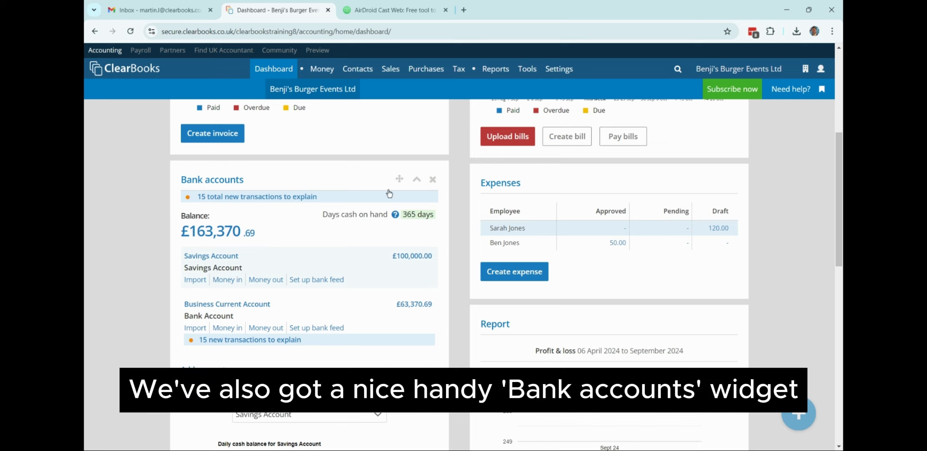
Put Bank accounts at the top-left, with Purchases at the top of the right column.
left_click_drag(400, 179, 408, 98)
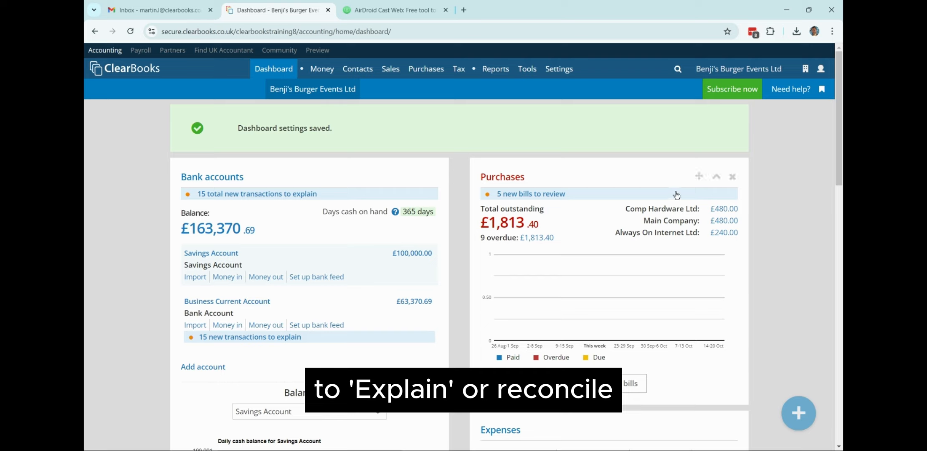
left_click(700, 172)
left_click_drag(700, 176, 702, 217)
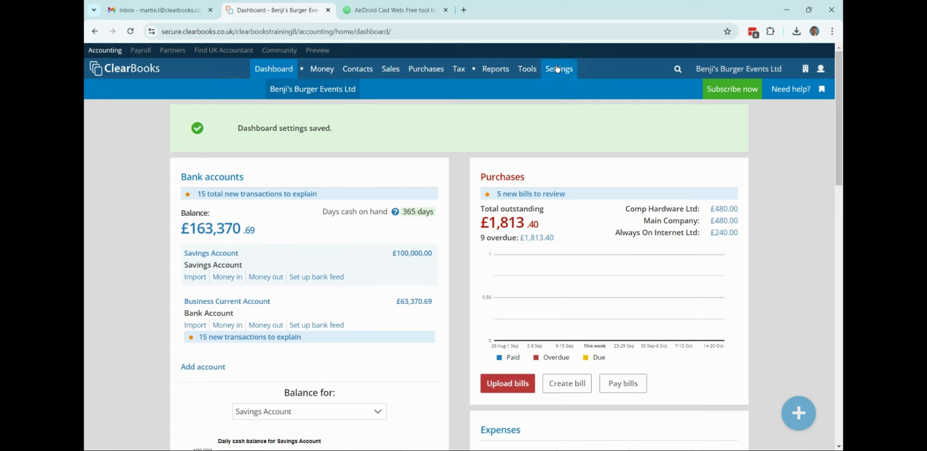
Open Organisation Details & tax and view the Tax section showing not VAT registered.
mouse_move(558, 69)
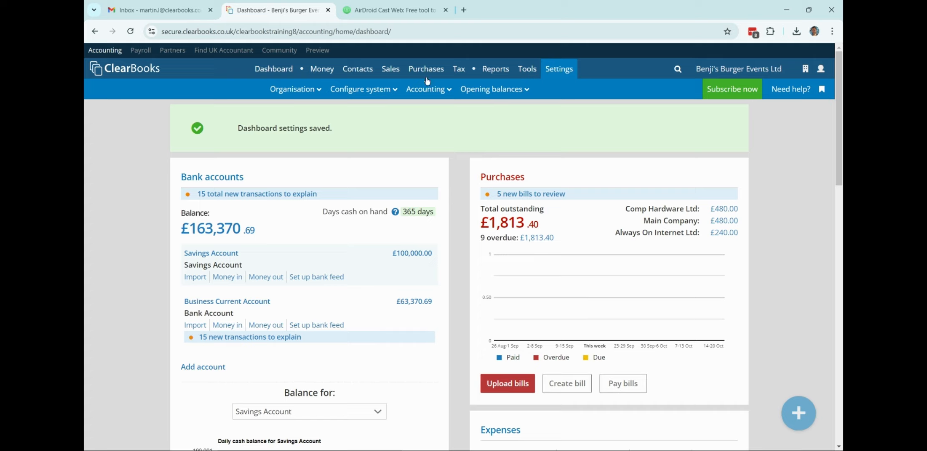
mouse_move(302, 91)
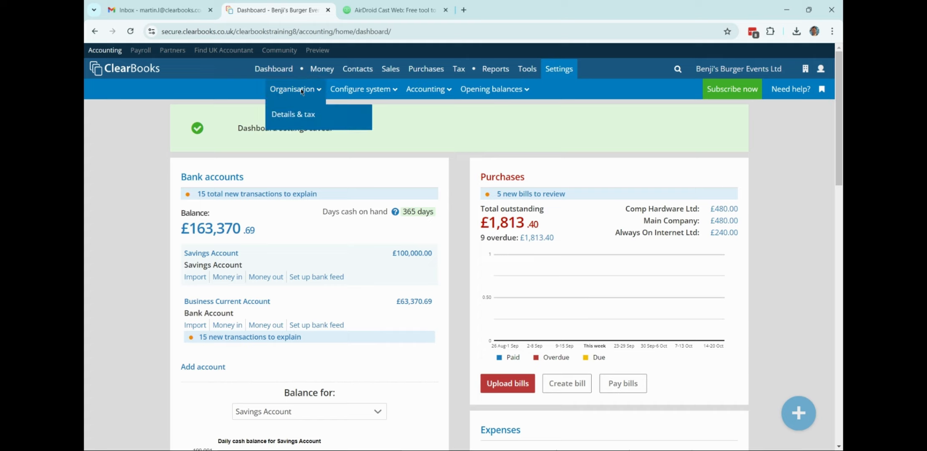
left_click(296, 116)
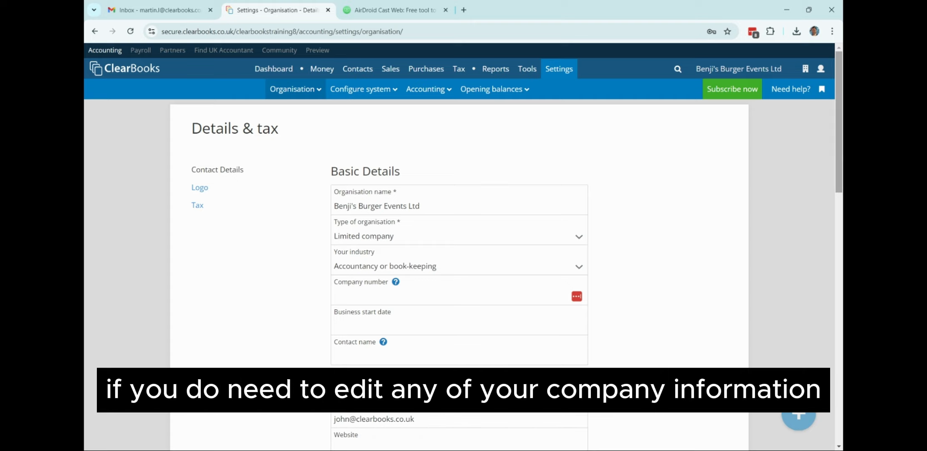
mouse_move(837, 142)
left_mouse_down()
mouse_move(827, 339)
mouse_move(840, 134)
left_mouse_up()
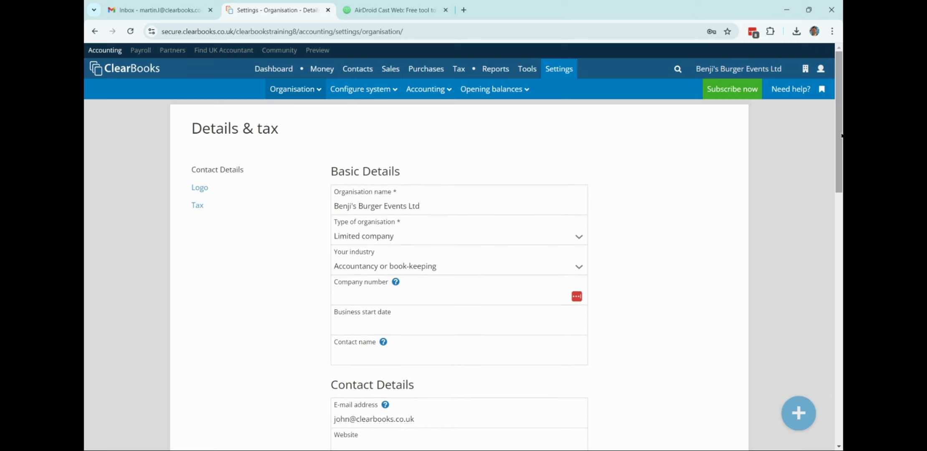
left_click(199, 189)
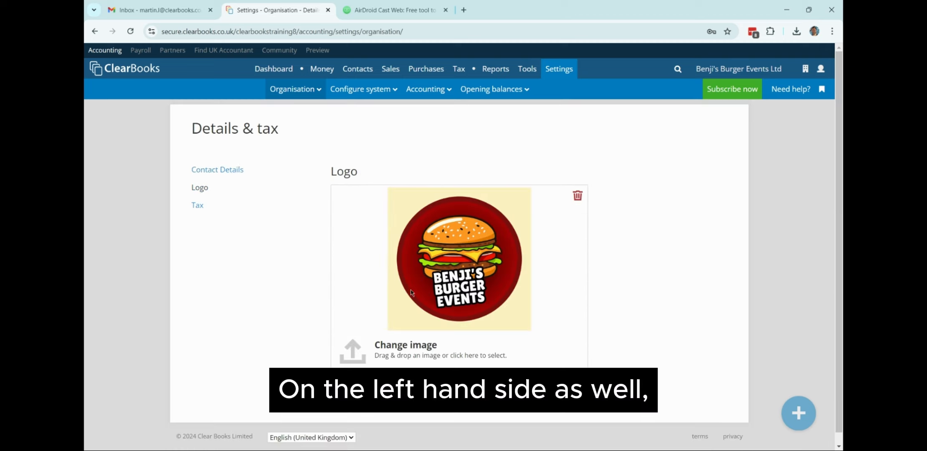
left_click(200, 209)
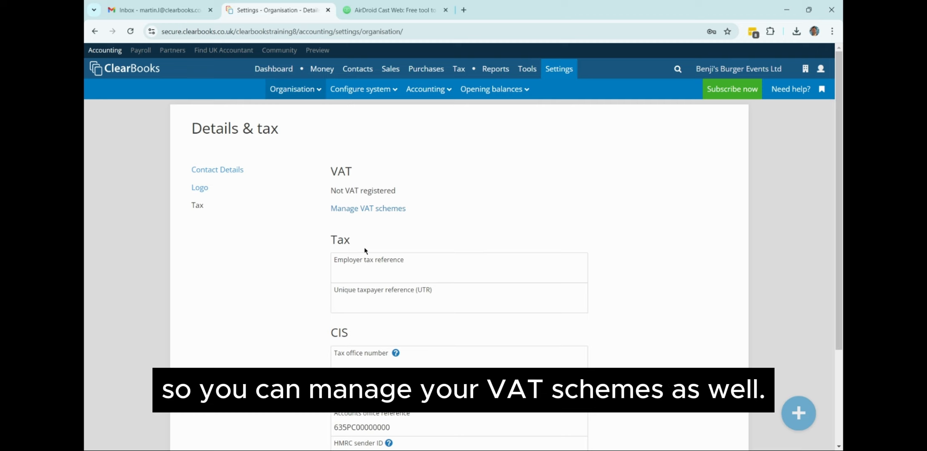
Add a VAT registered (Standard) scheme with invoice accounting starting 02/05/2021.
left_click(389, 213)
left_click(325, 213)
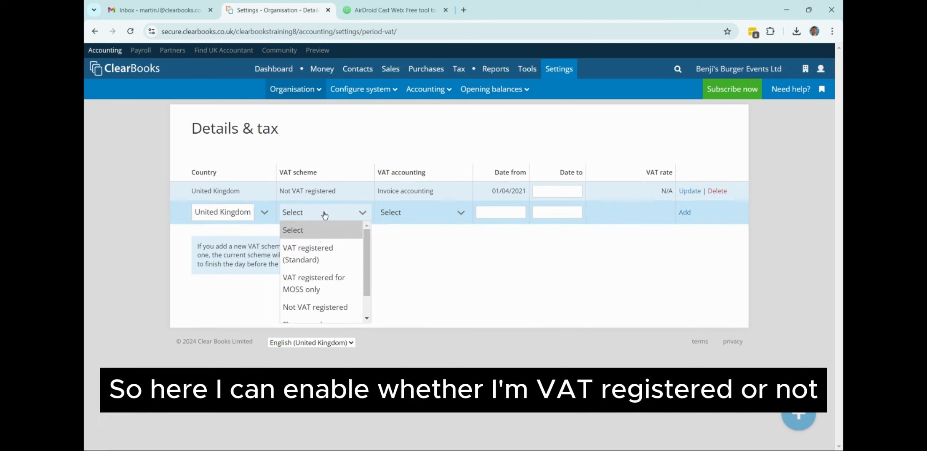
left_click(309, 253)
left_click(421, 213)
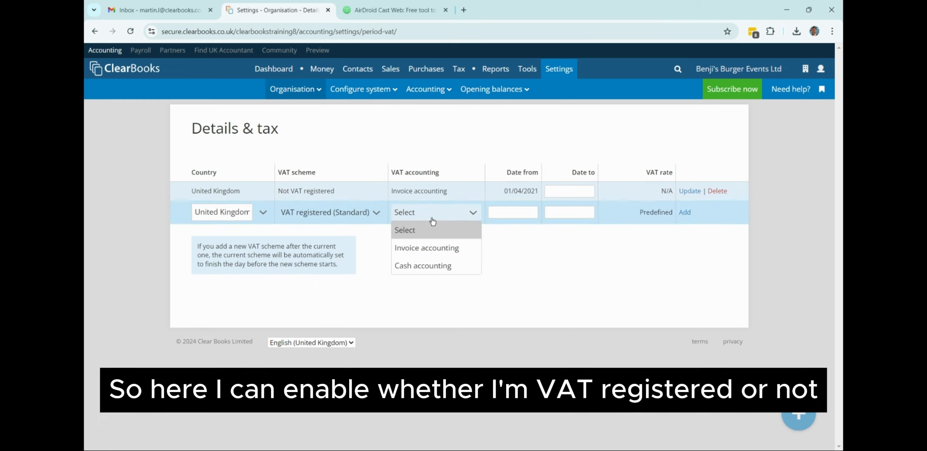
left_click(437, 248)
left_click(518, 213)
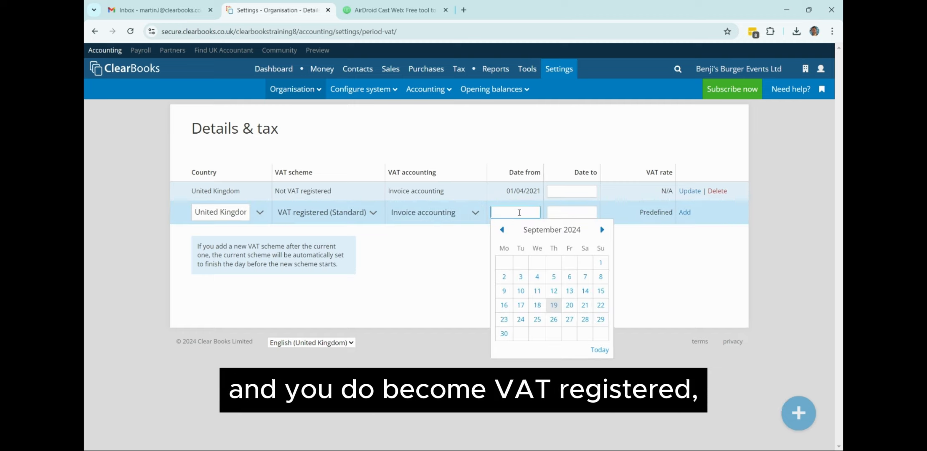
type("02/0")
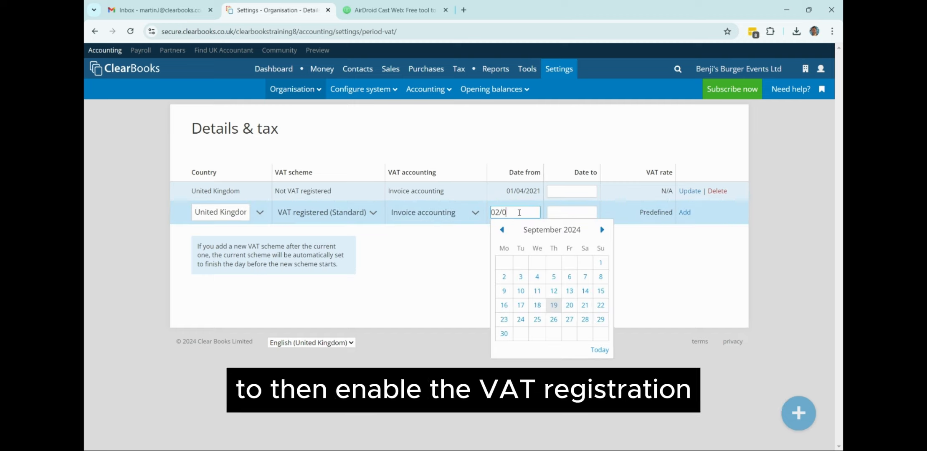
type("5/2021")
key("Tab")
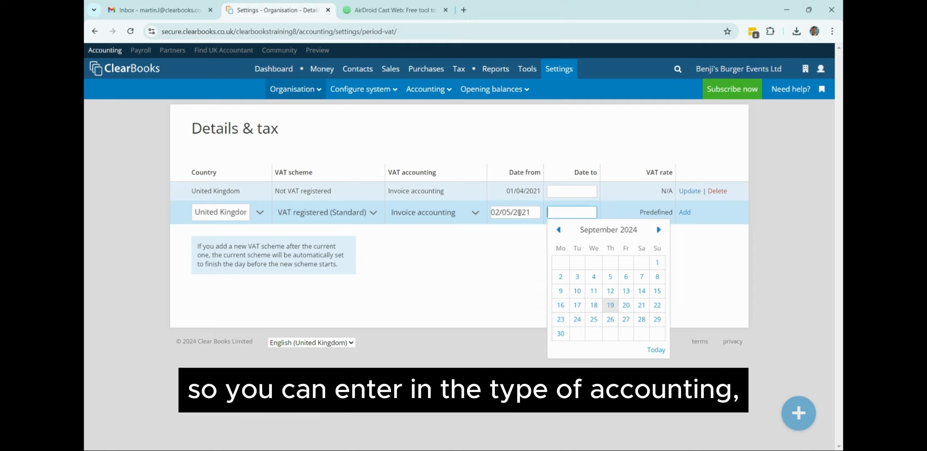
left_click(685, 212)
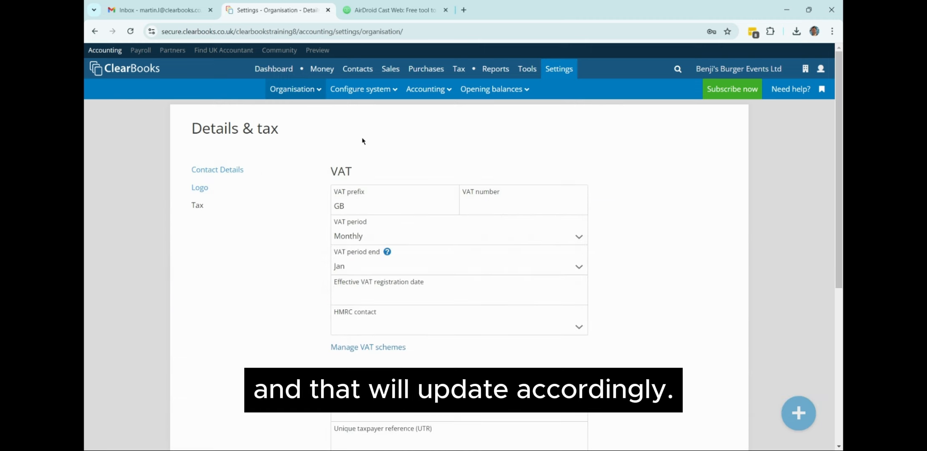
left_click(359, 92)
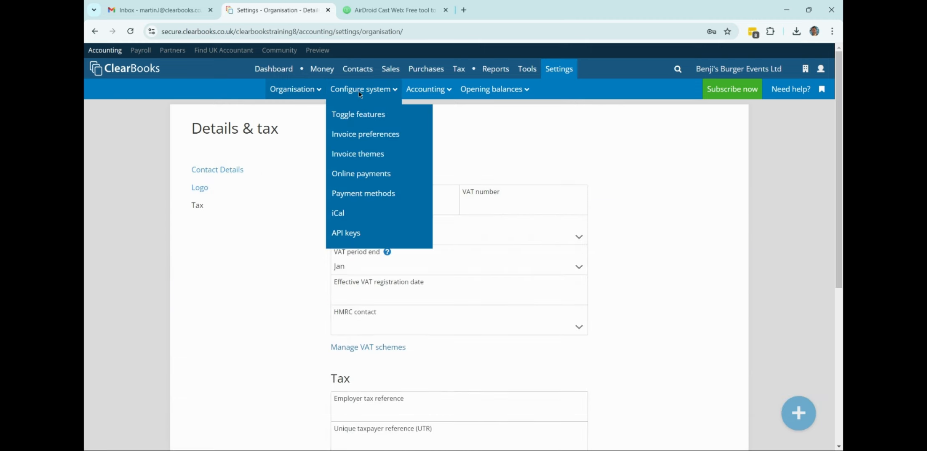
Open the Features settings and toggle Multicurrency off and back on, leaving it enabled.
left_click(360, 115)
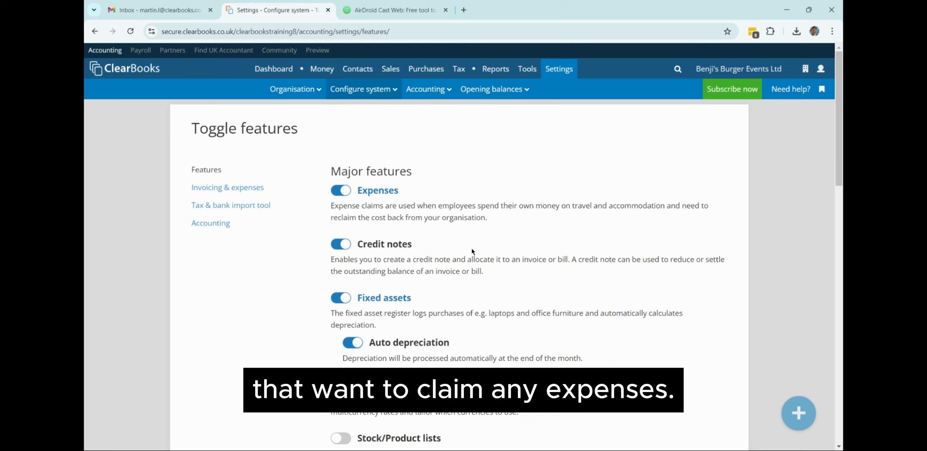
scroll(472, 251, "down", 2)
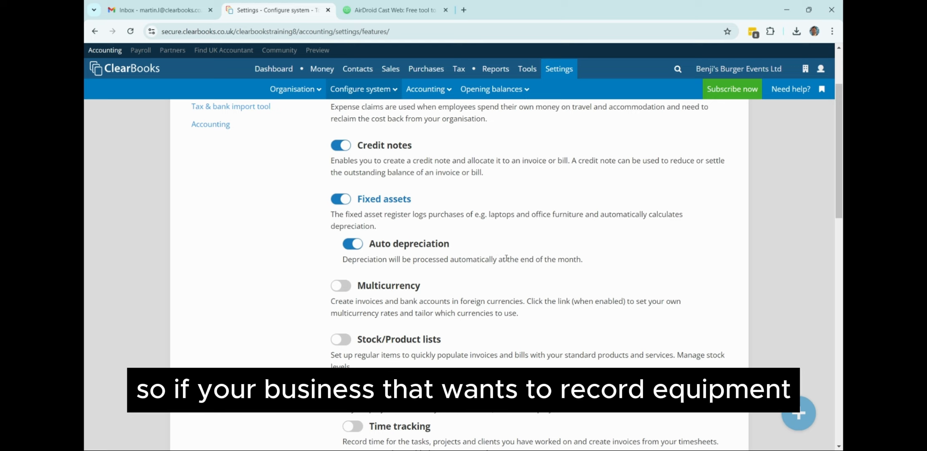
scroll(539, 270, "down", 2)
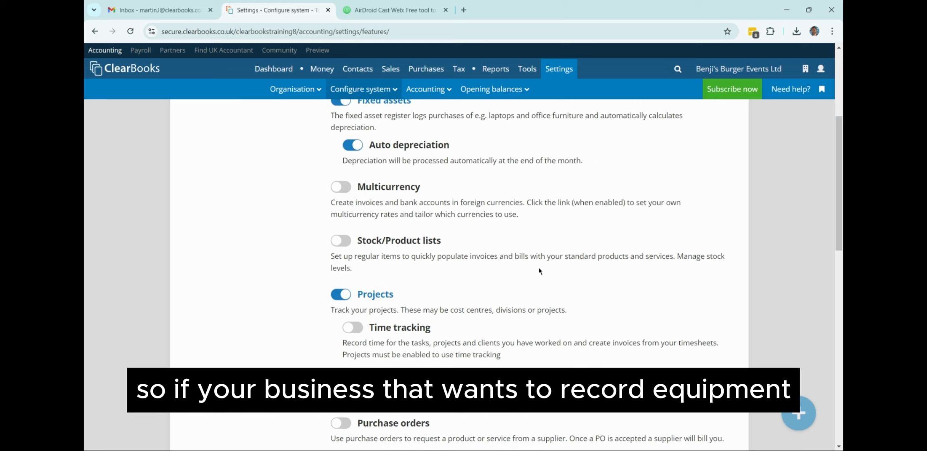
left_click(342, 188)
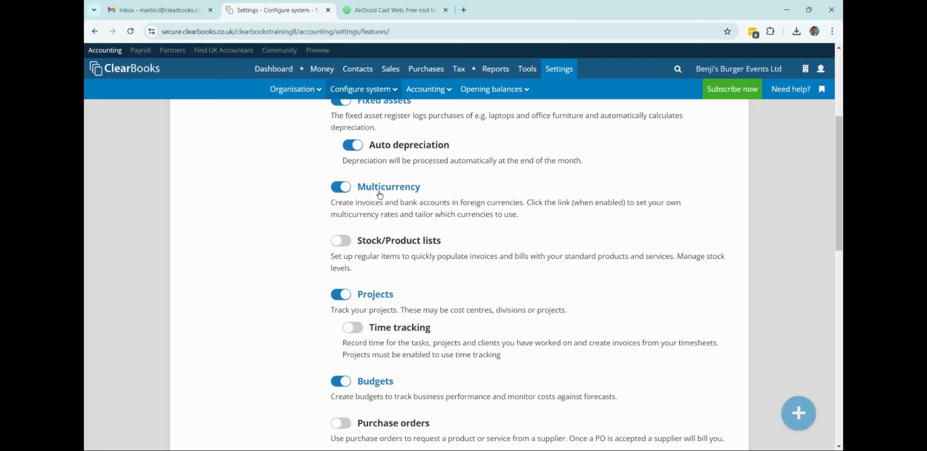
left_click(342, 192)
left_click(343, 192)
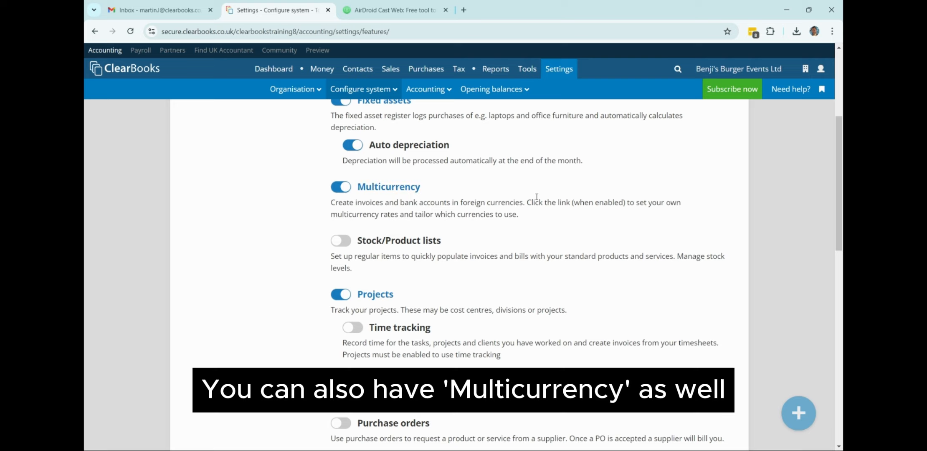
scroll(562, 251, "down", 1)
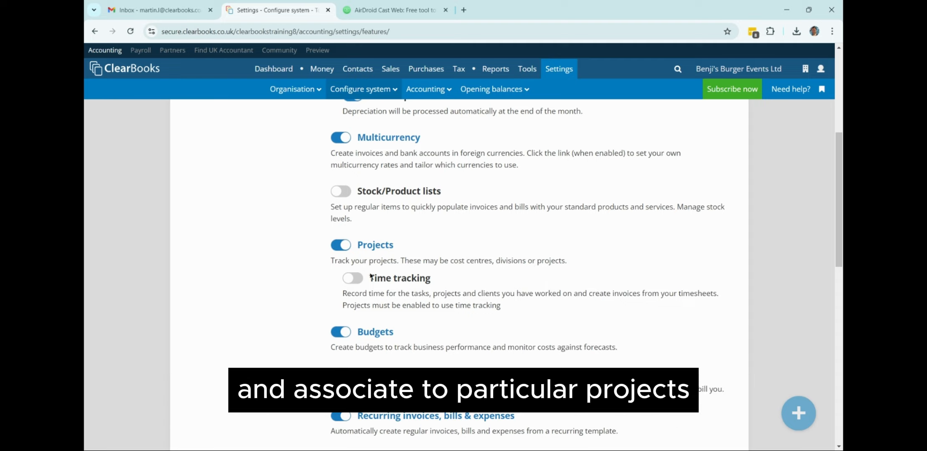
scroll(271, 306, "down", 3)
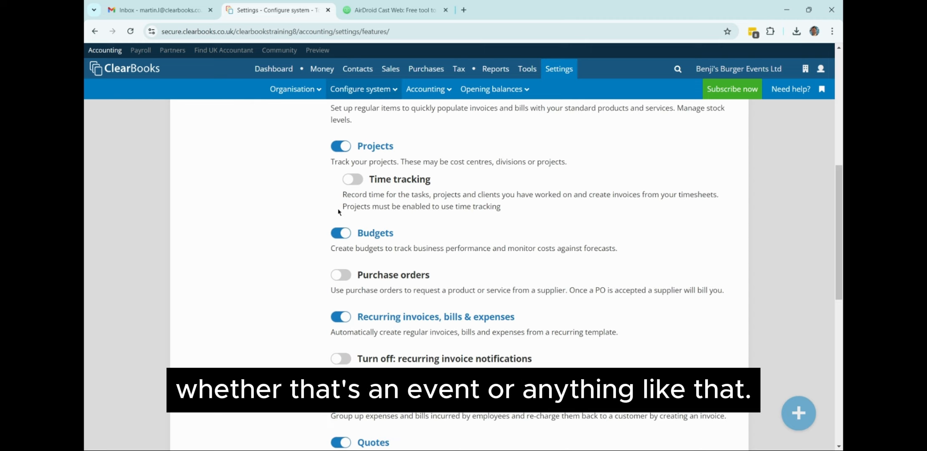
scroll(294, 291, "up", 8)
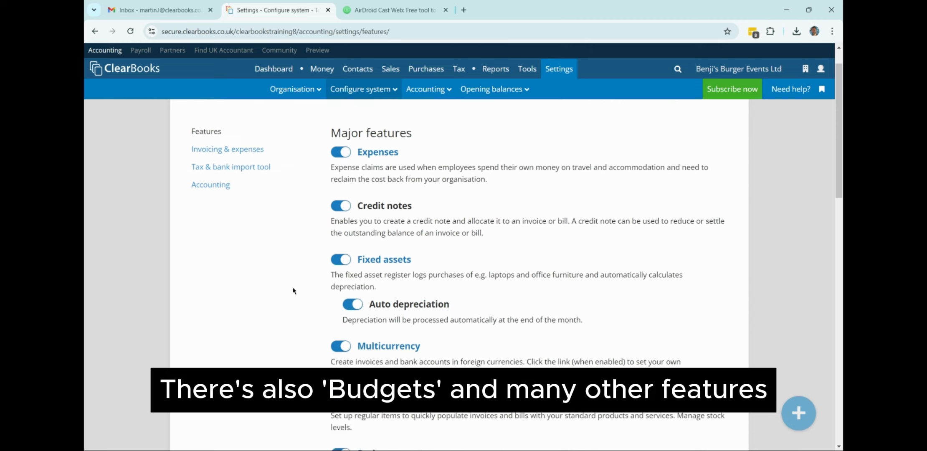
Review the Invoicing & expenses toggles, switching Discounts on and back off.
left_click(229, 194)
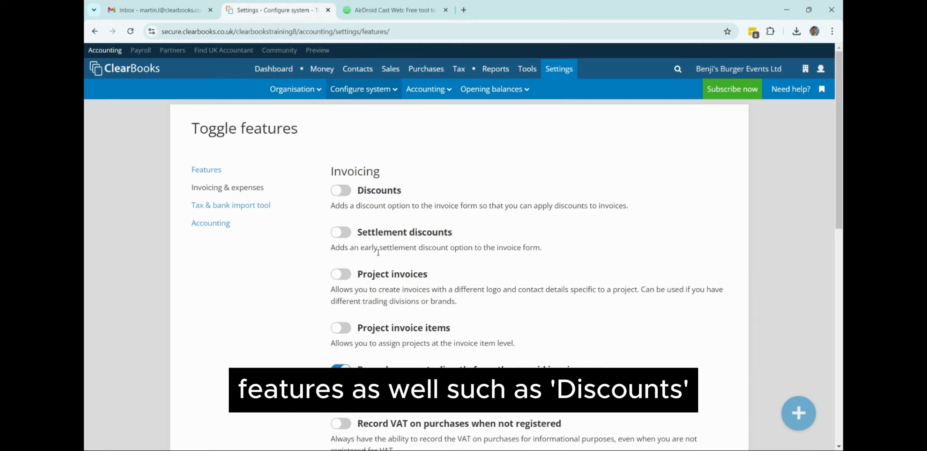
scroll(344, 234, "down", 1)
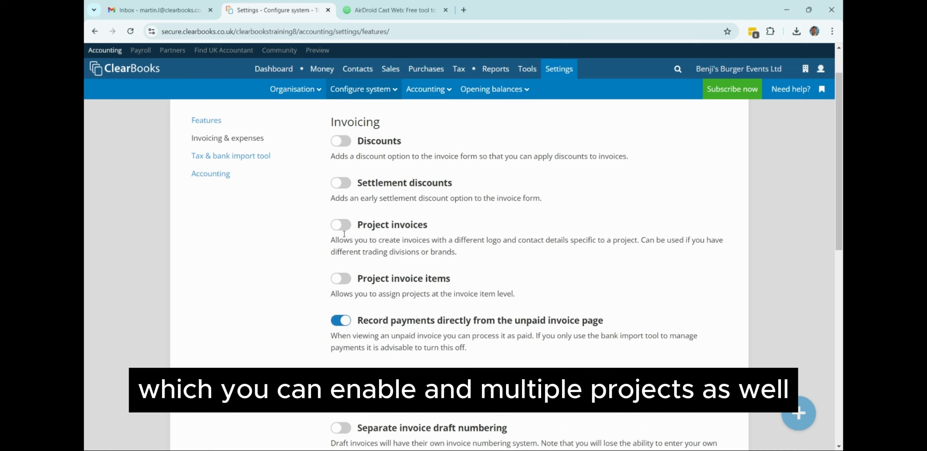
scroll(284, 270, "down", 3)
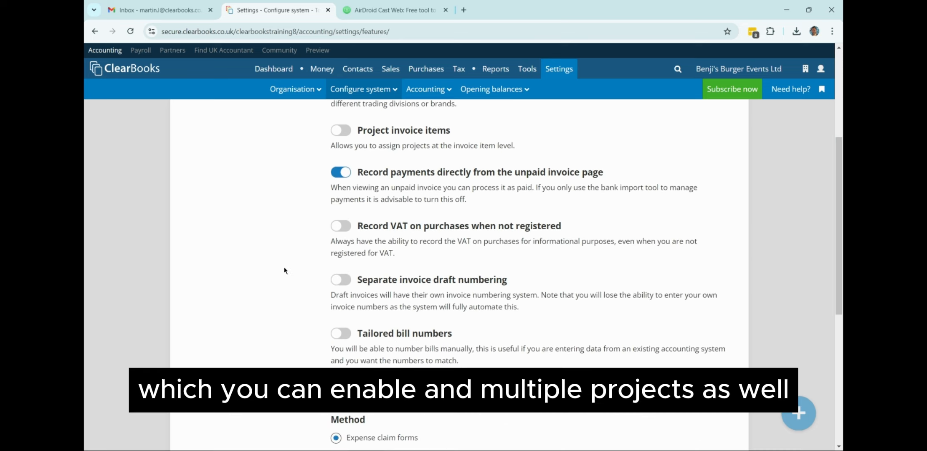
scroll(285, 269, "up", 4)
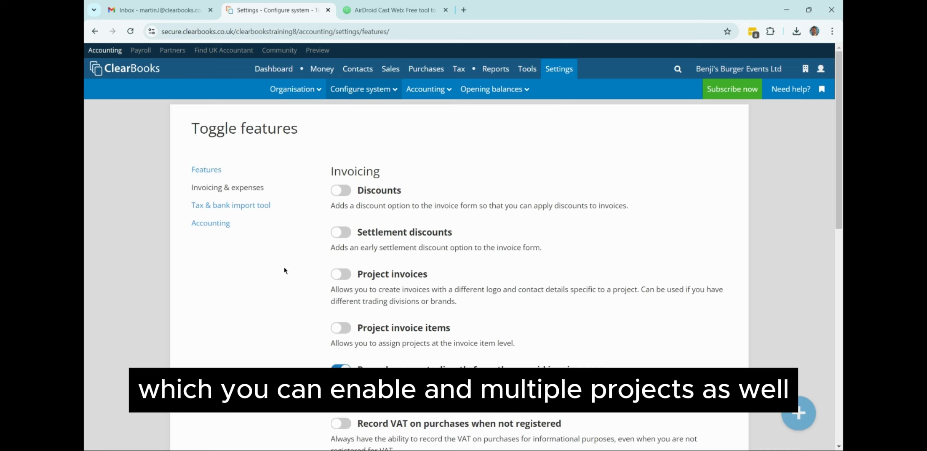
left_click(341, 192)
left_click(340, 191)
Review the Tax & bank import tool and Accounting feature toggles.
left_click(268, 206)
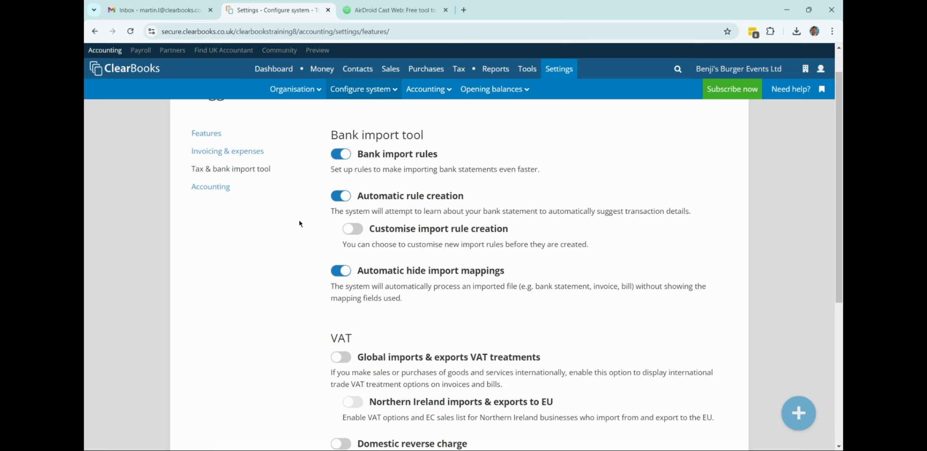
left_click(217, 188)
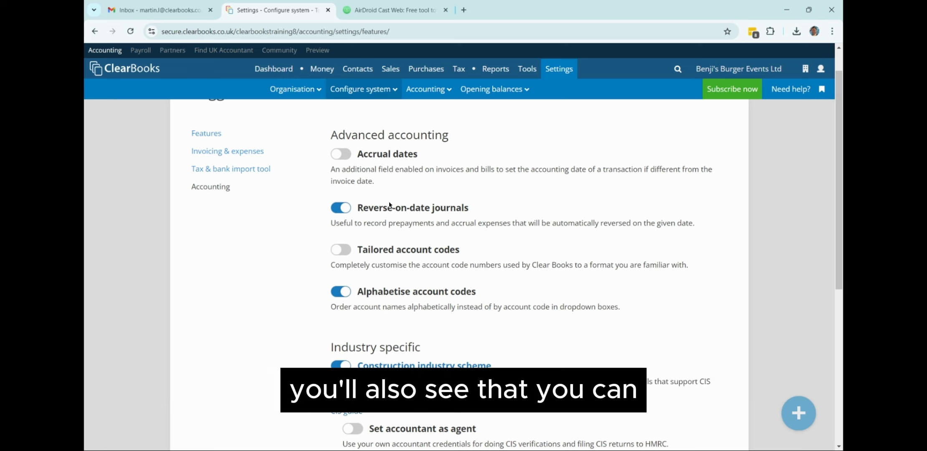
scroll(390, 205, "down", 1)
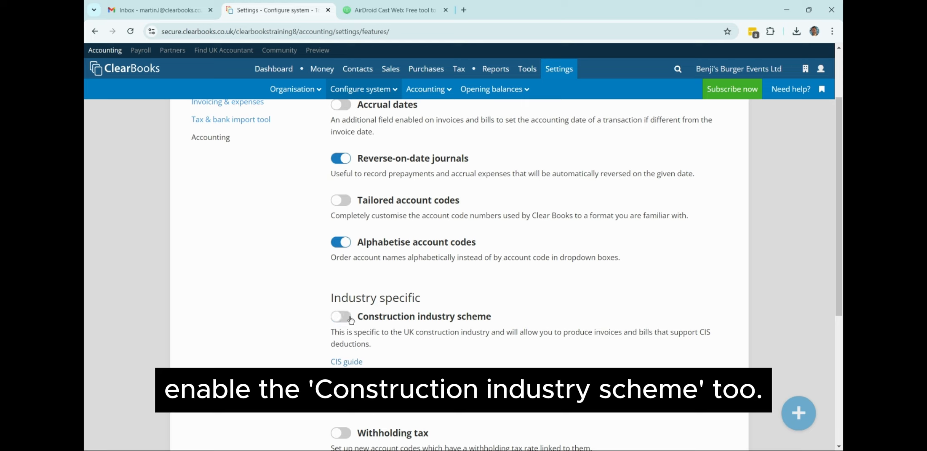
scroll(311, 319, "up", 2)
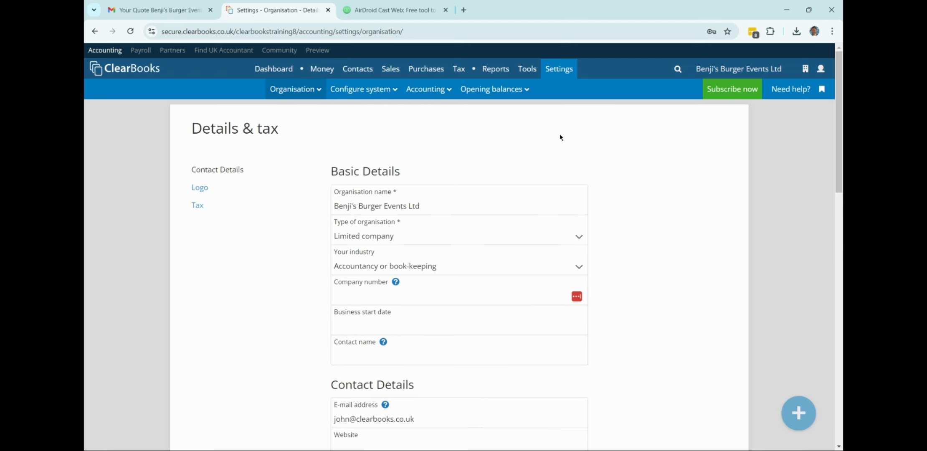
Browse the Account codes table, then go to the Unpaid sales invoices list.
left_click(416, 90)
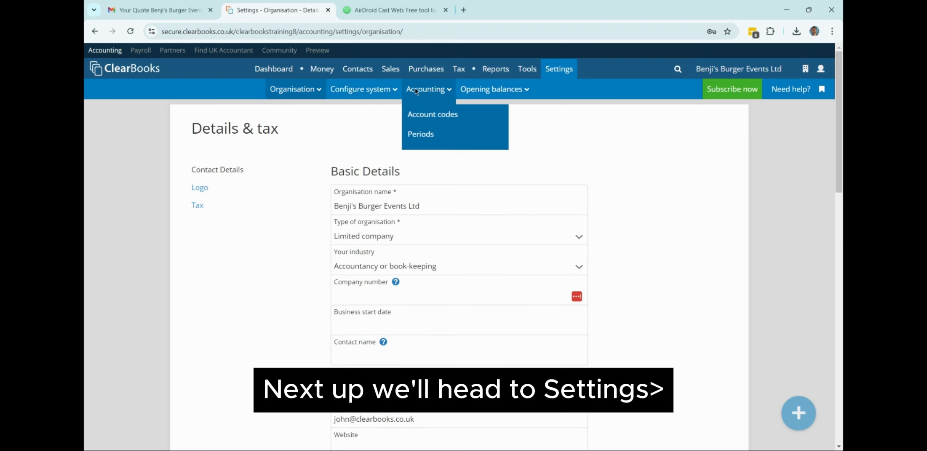
left_click(420, 114)
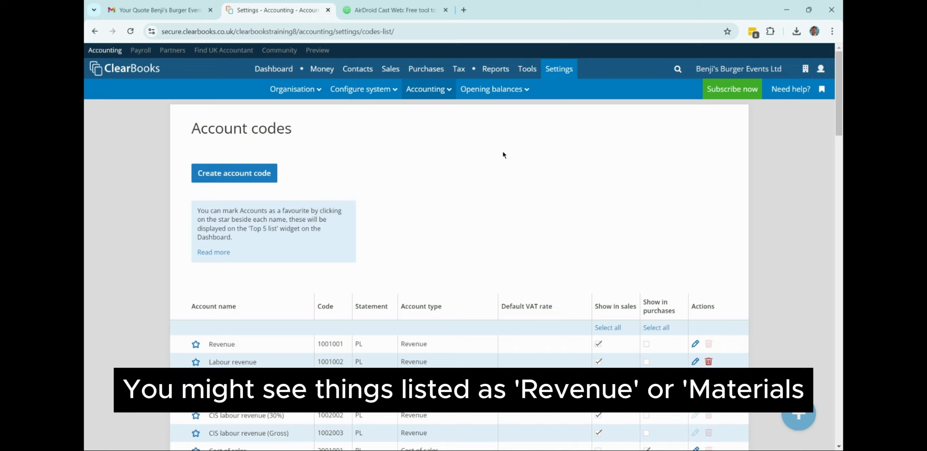
mouse_move(839, 110)
left_mouse_down()
mouse_move(826, 214)
mouse_move(831, 109)
left_mouse_up()
scroll(266, 334, "down", 2)
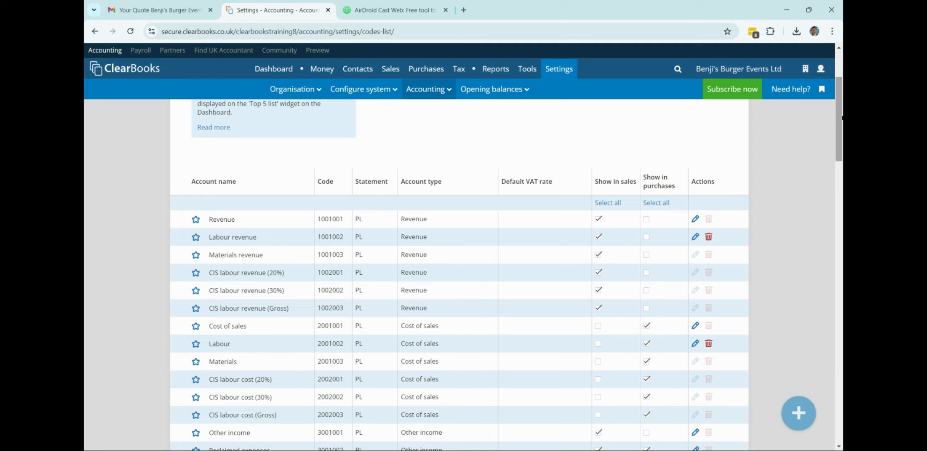
left_click_drag(842, 116, 817, 176)
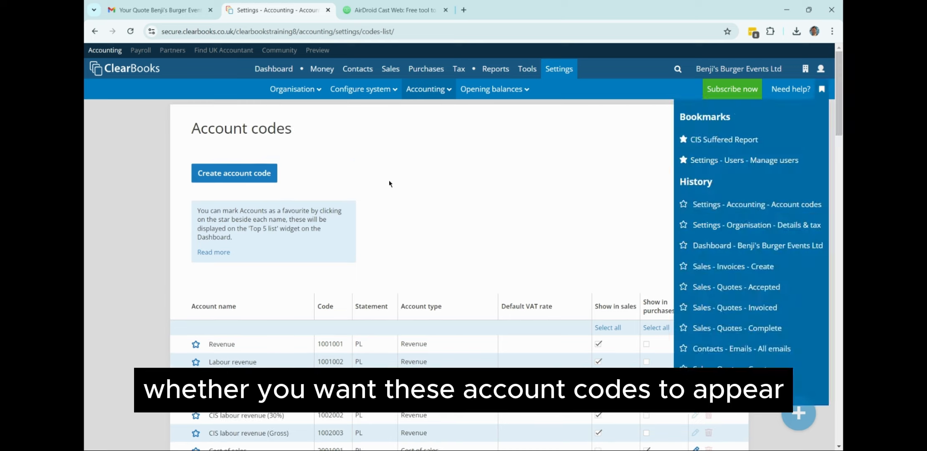
left_click(237, 176)
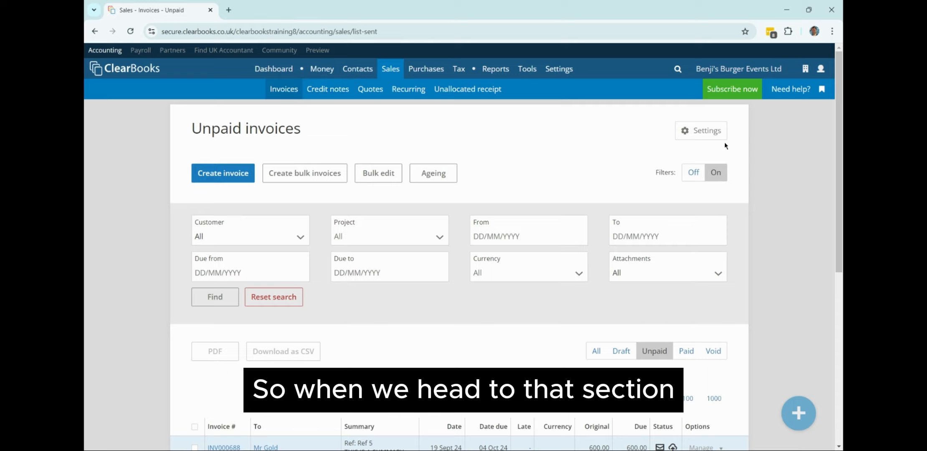
Show the Unpaid invoices Settings dropdown with invoice preferences, settings and themes.
left_click(711, 137)
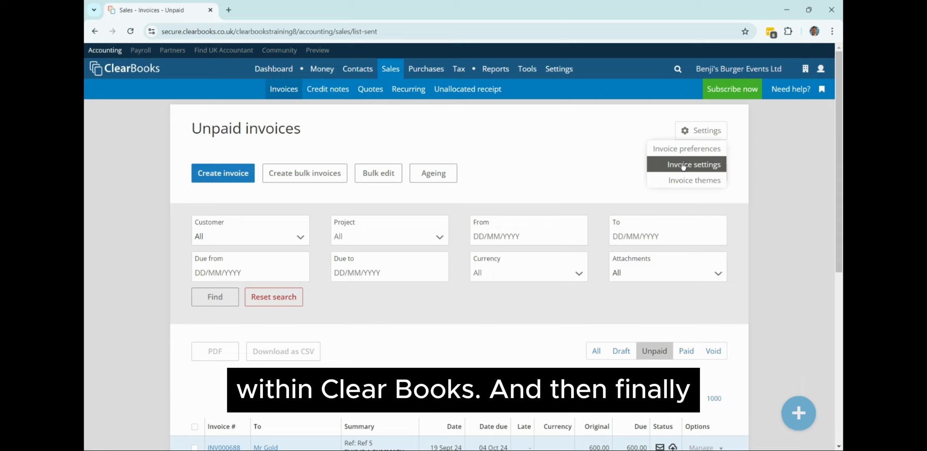
Make Dark Yellow the default invoice theme.
left_click(694, 184)
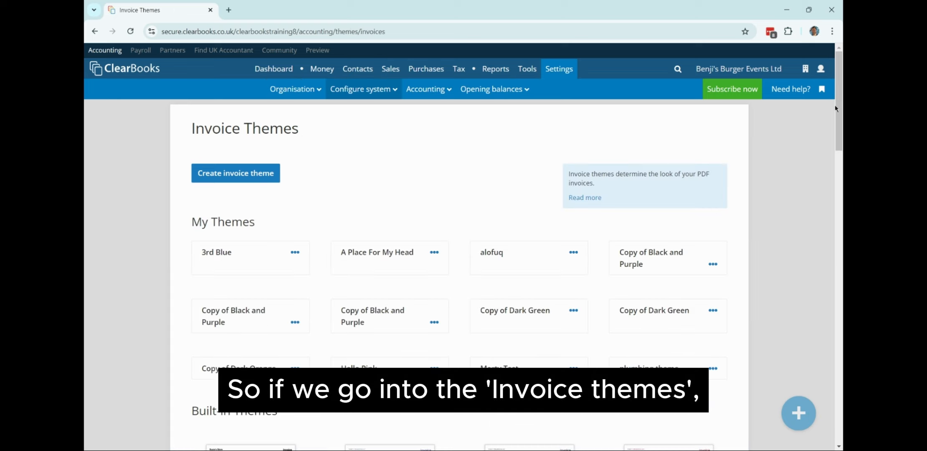
left_click_drag(836, 106, 834, 266)
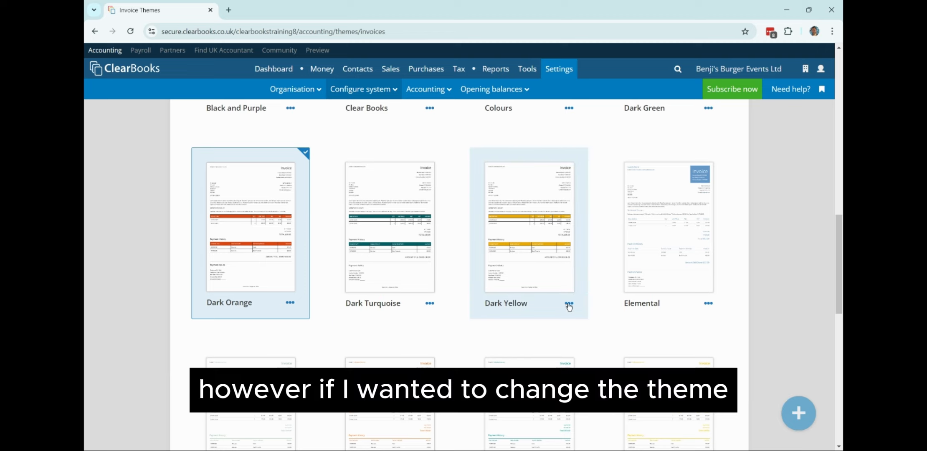
mouse_move(569, 306)
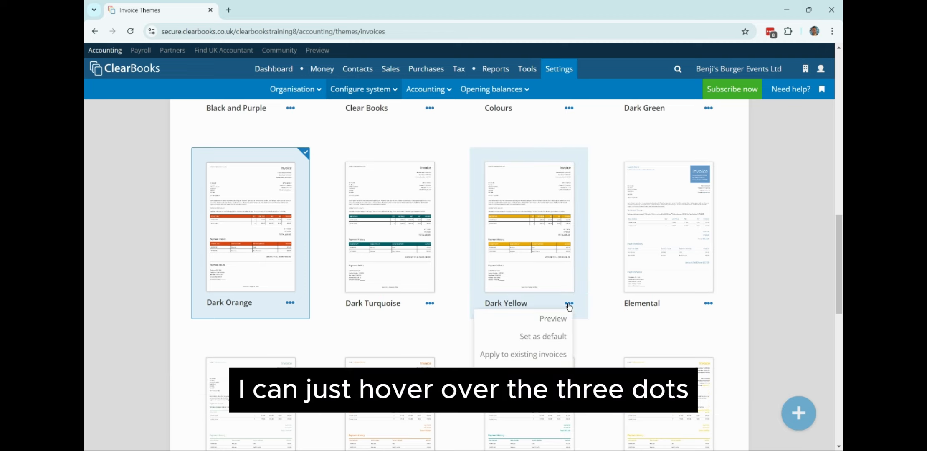
left_click(543, 336)
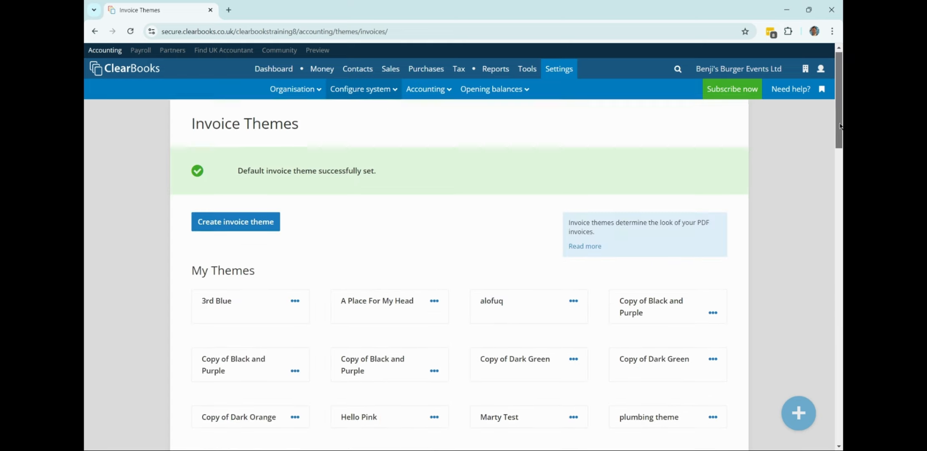
Restore Dark Orange as the default invoice theme.
scroll(832, 183, "down", 5)
scroll(832, 183, "down", 10)
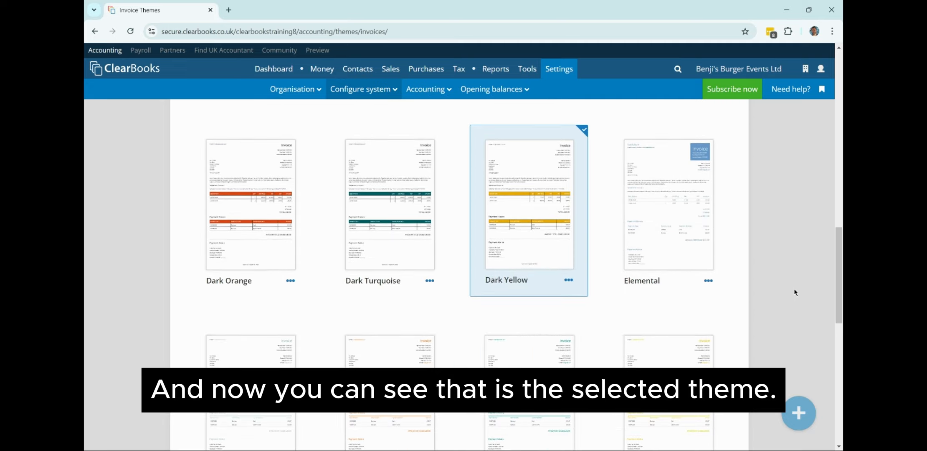
left_click(290, 280)
left_click(267, 313)
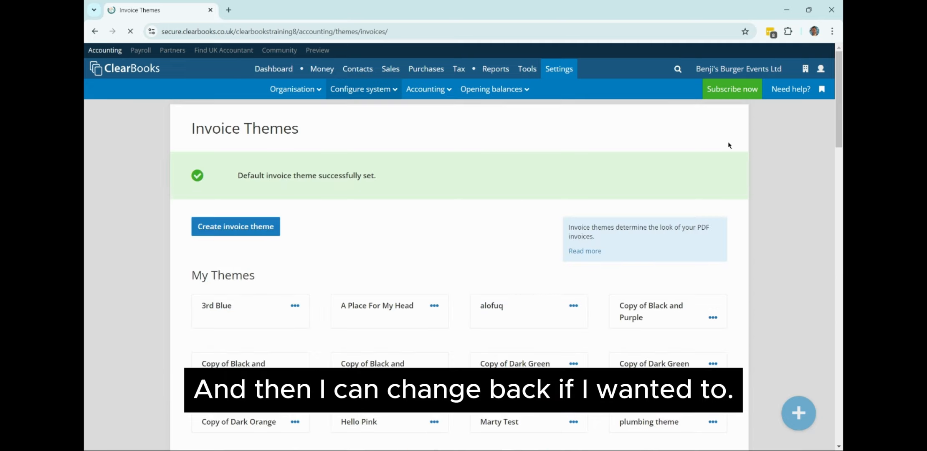
left_click_drag(839, 103, 822, 275)
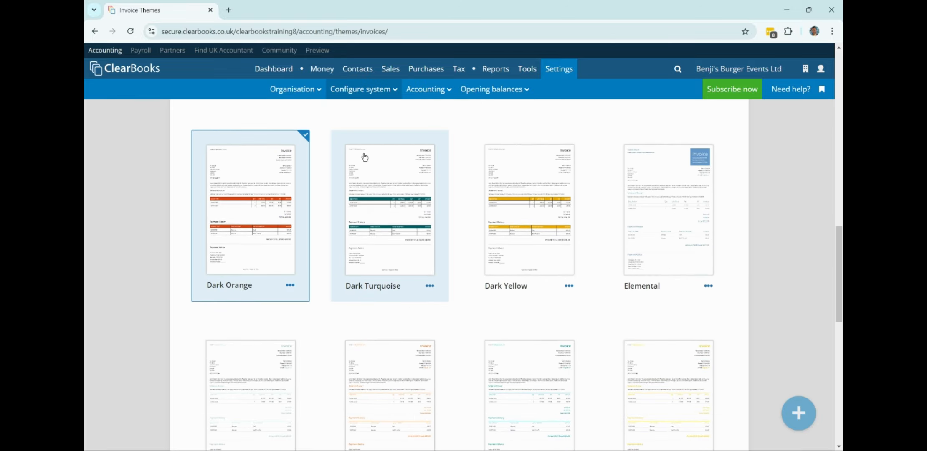
left_click(290, 285)
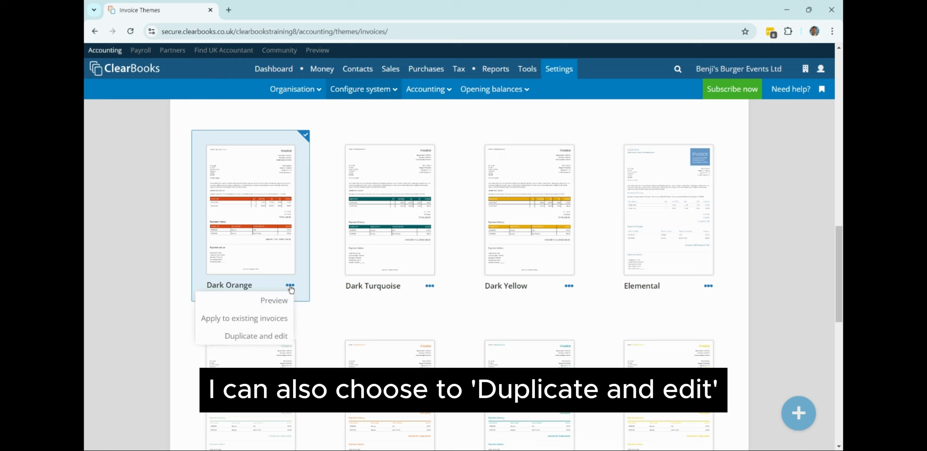
left_click(276, 336)
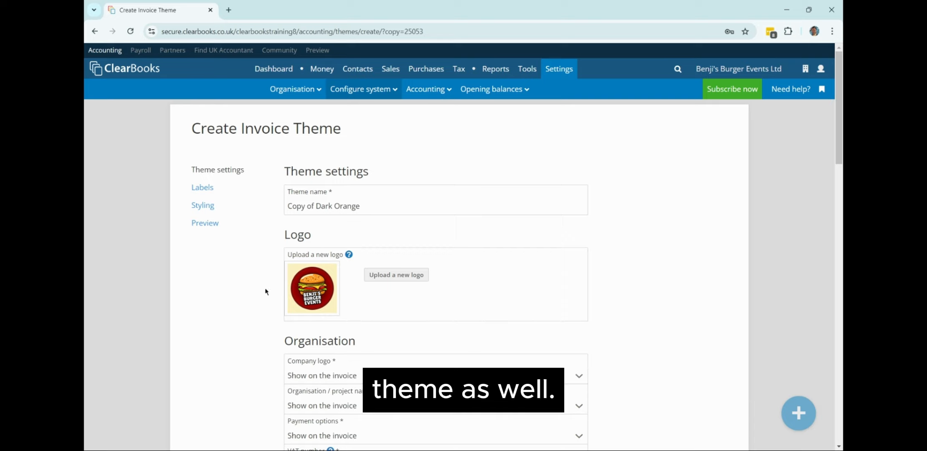
scroll(836, 159, "down", 2)
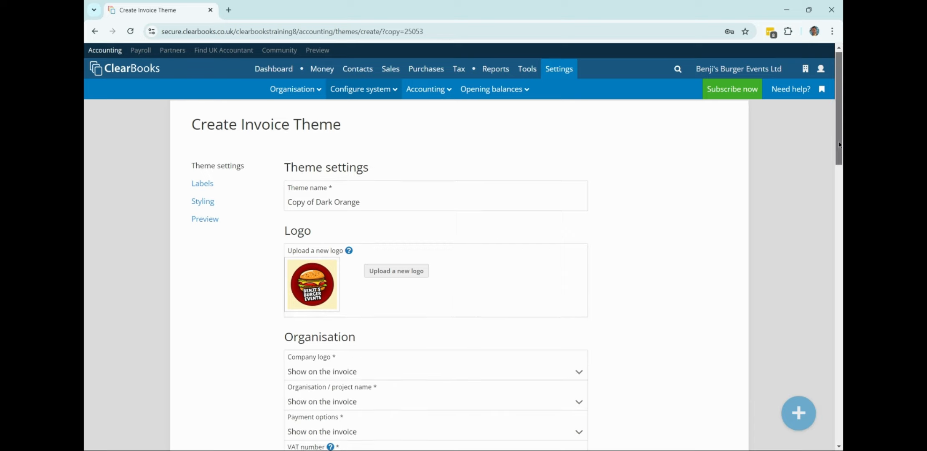
left_click_drag(837, 159, 828, 258)
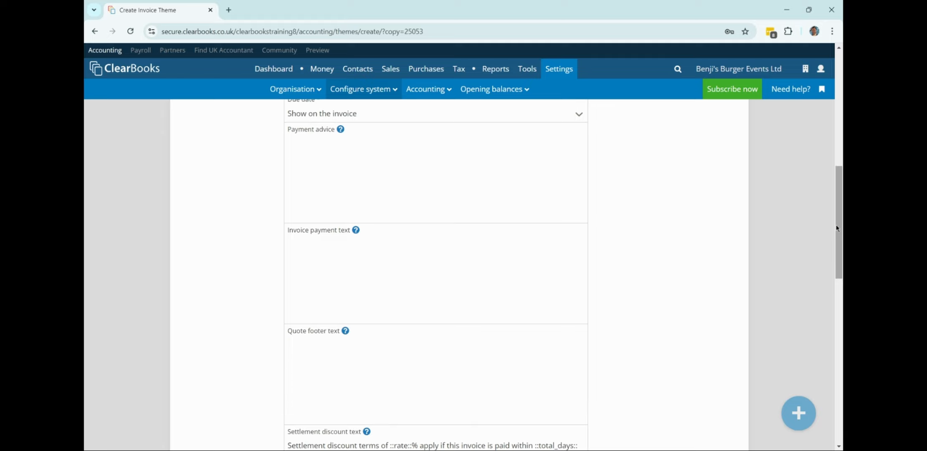
left_click_drag(840, 212, 828, 370)
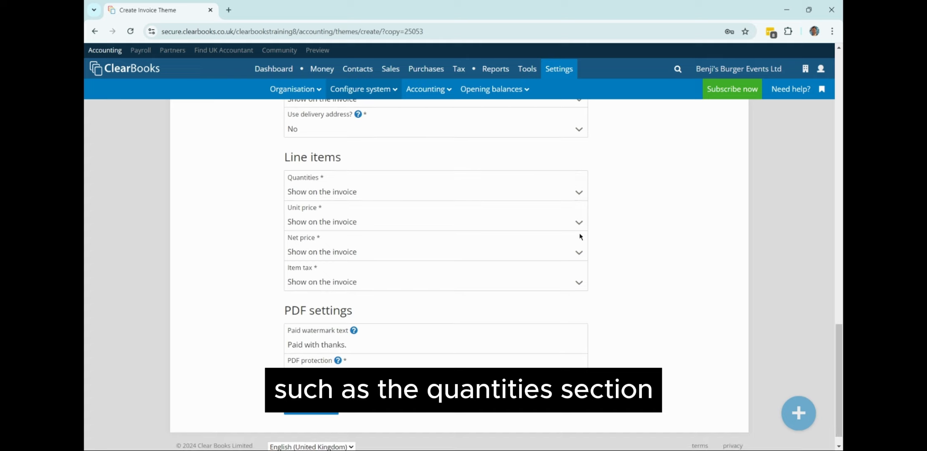
left_click(336, 192)
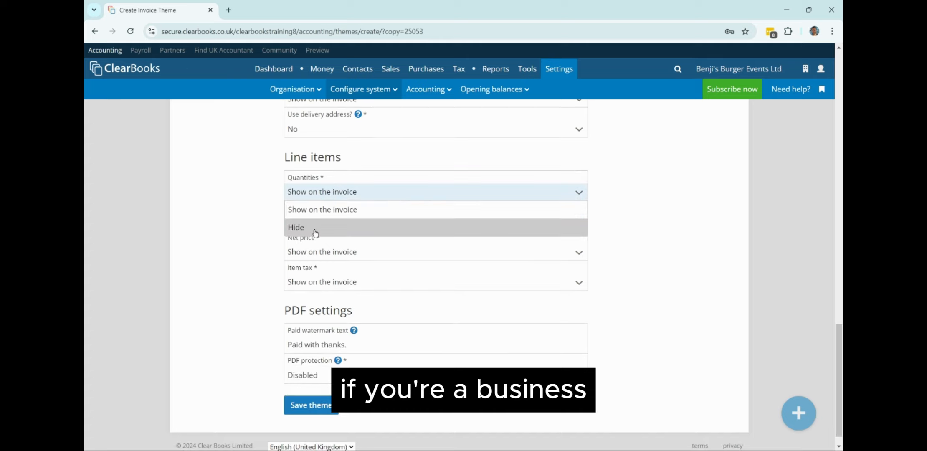
left_click(260, 214)
scroll(260, 213, "up", 20)
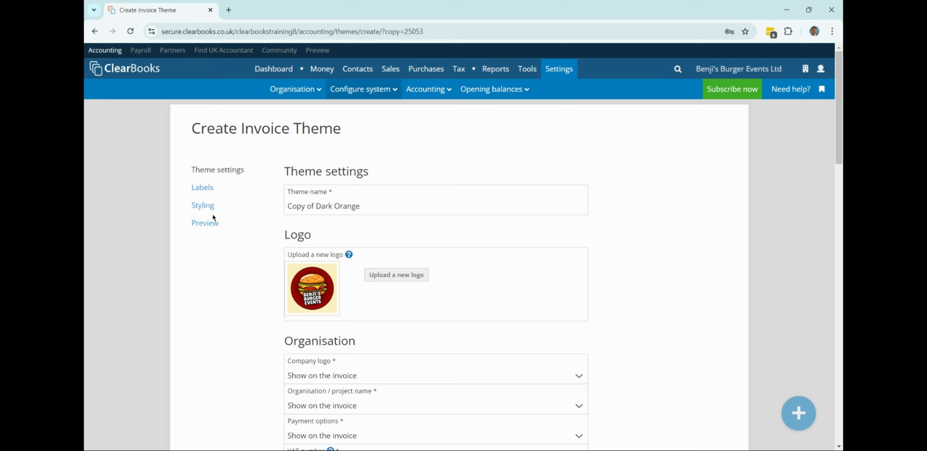
Review the theme's Labels fields, leaving the Invoice title unchanged.
left_click(201, 188)
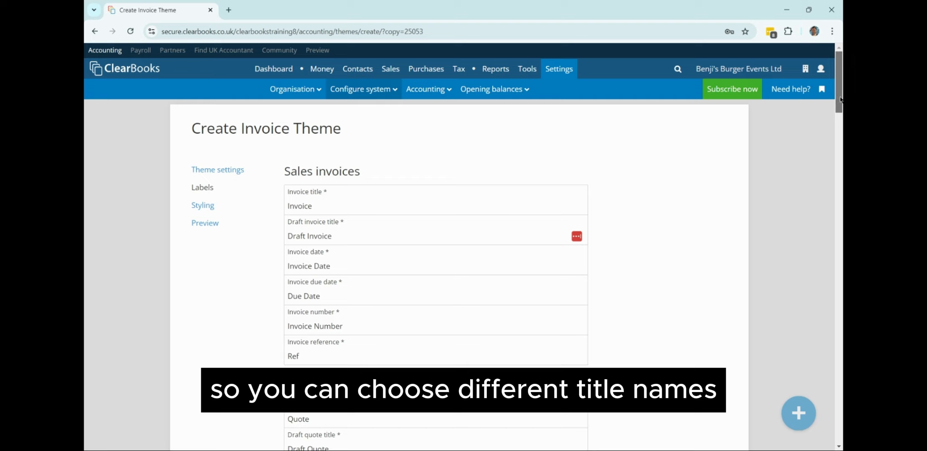
left_click_drag(840, 99, 840, 109)
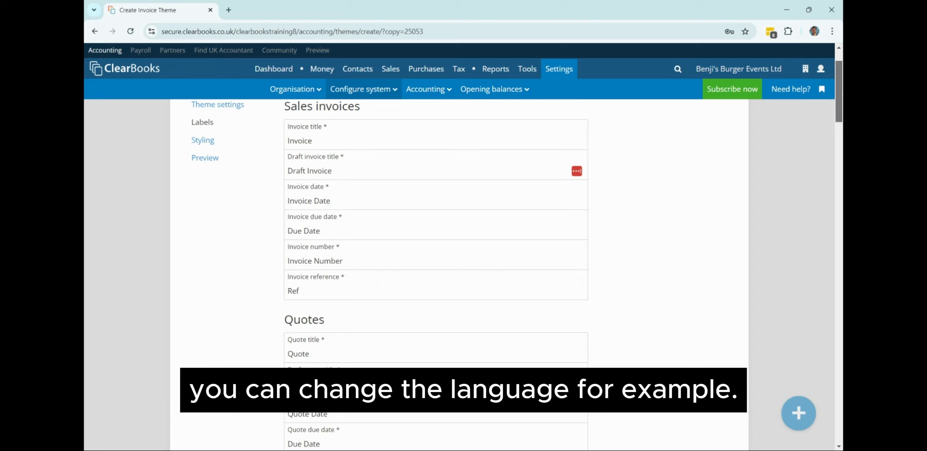
mouse_move(841, 95)
left_mouse_down()
mouse_move(843, 131)
mouse_move(843, 85)
left_mouse_up()
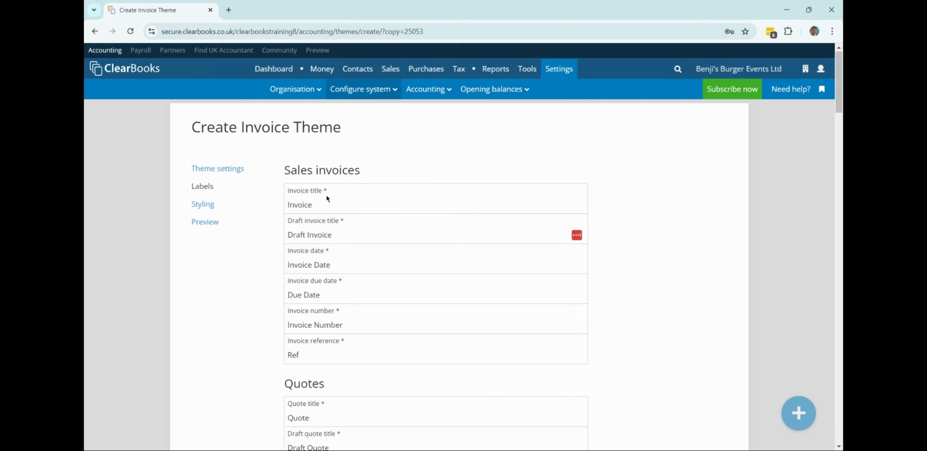
double_click(338, 209)
left_click(401, 169)
Save the Copy of Dark Orange invoice theme.
left_click_drag(840, 97, 840, 366)
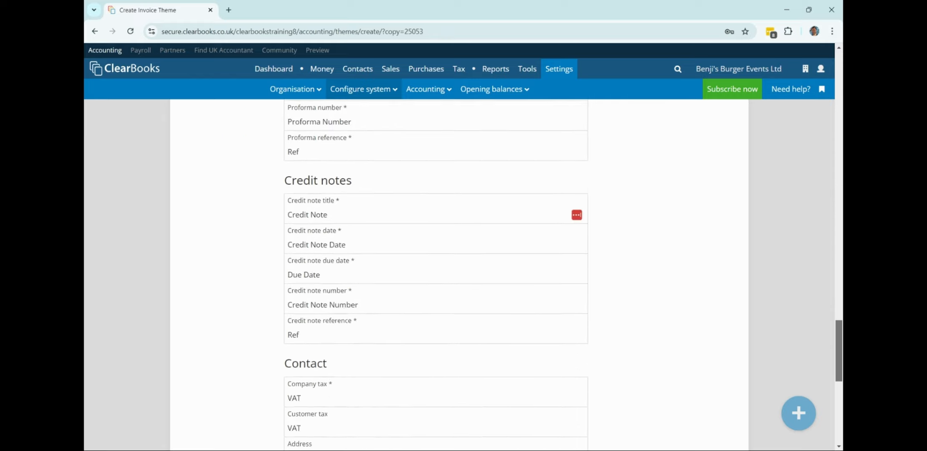
scroll(625, 360, "down", 10)
left_click(296, 385)
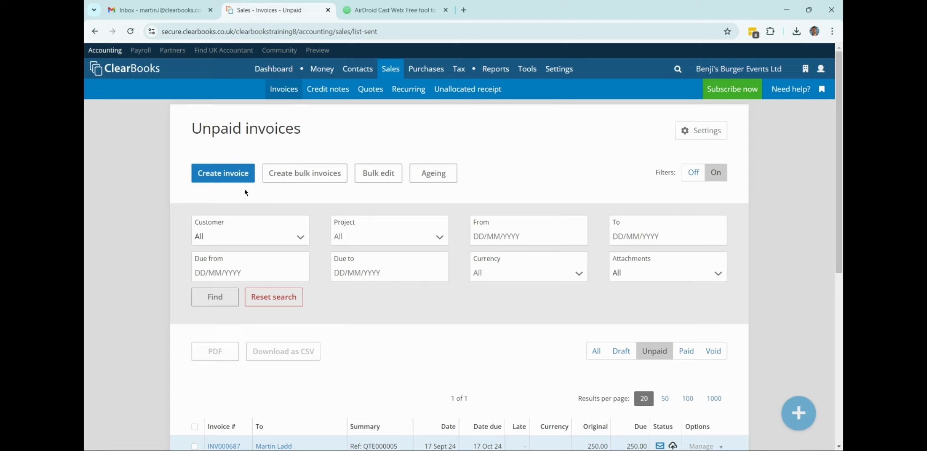
Create an invoice for a newly added customer and open that customer's Basic information editor.
left_click(239, 178)
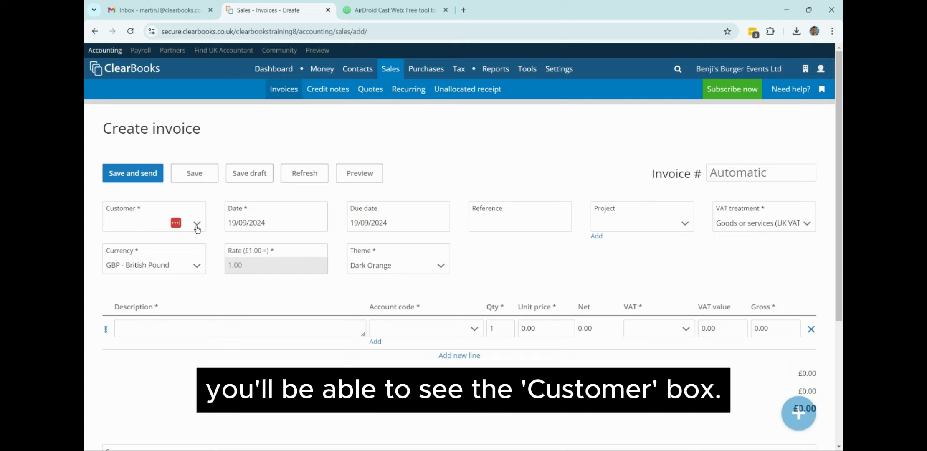
left_click(155, 228)
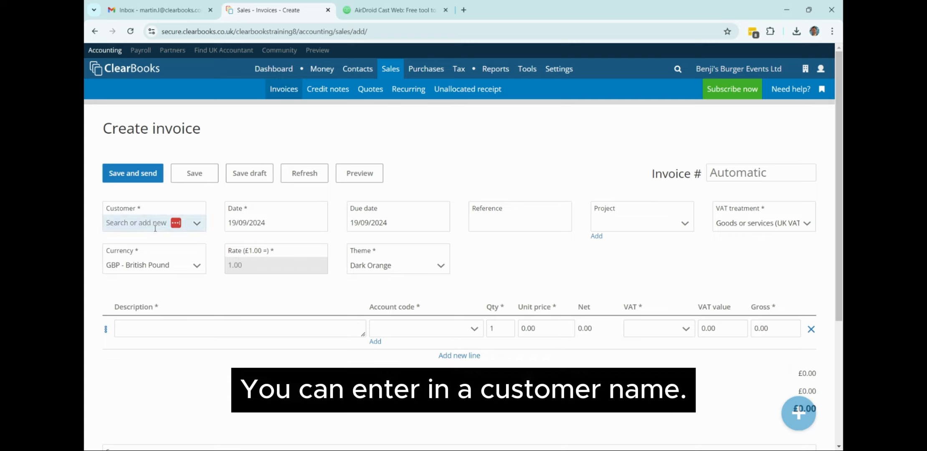
type("Martin")
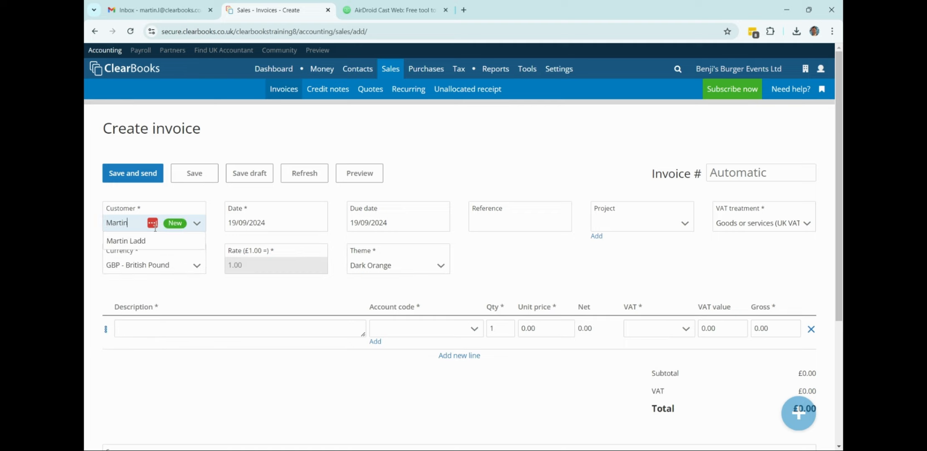
left_click(160, 196)
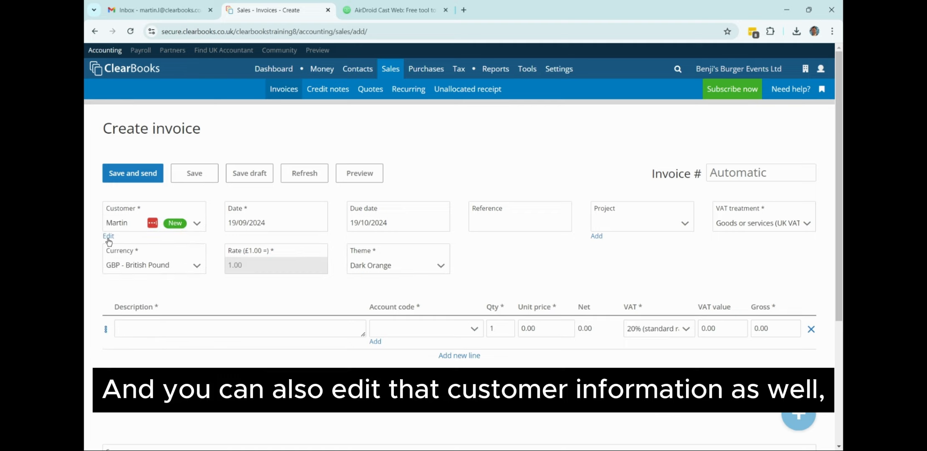
left_click(109, 236)
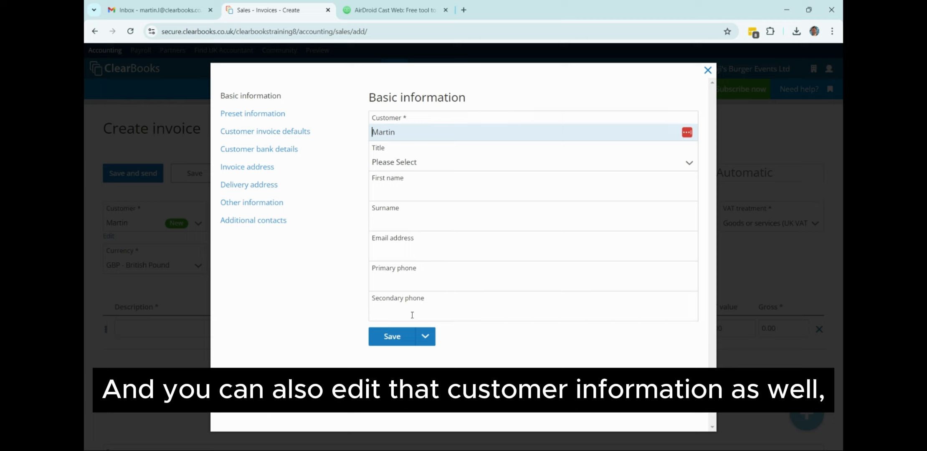
Dismiss the new customer's details and choose an existing contact from the Customer list instead.
left_click(708, 70)
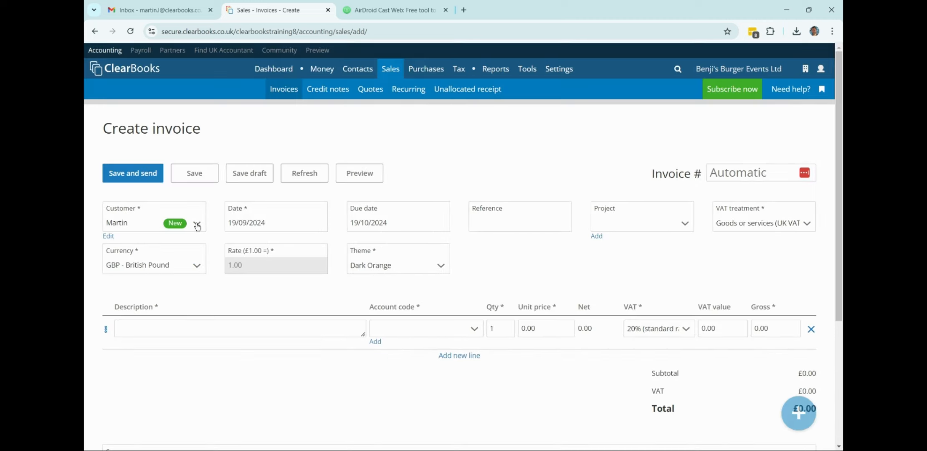
mouse_move(358, 70)
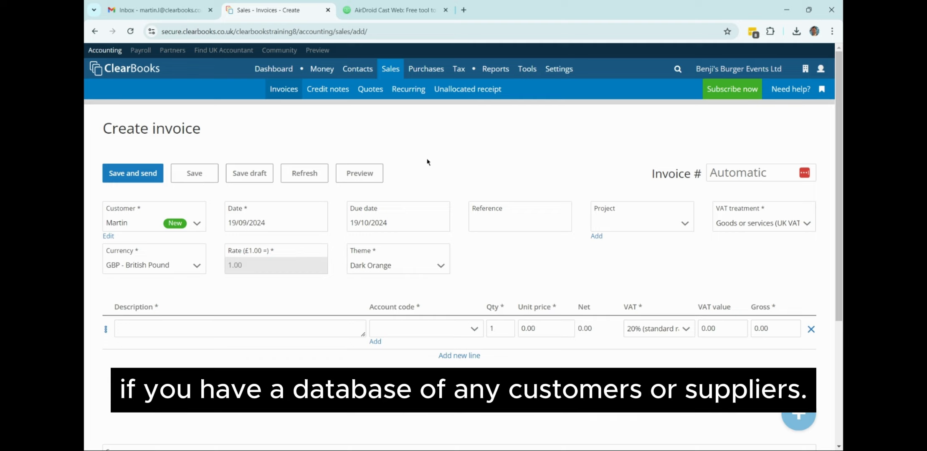
mouse_move(527, 69)
mouse_move(517, 94)
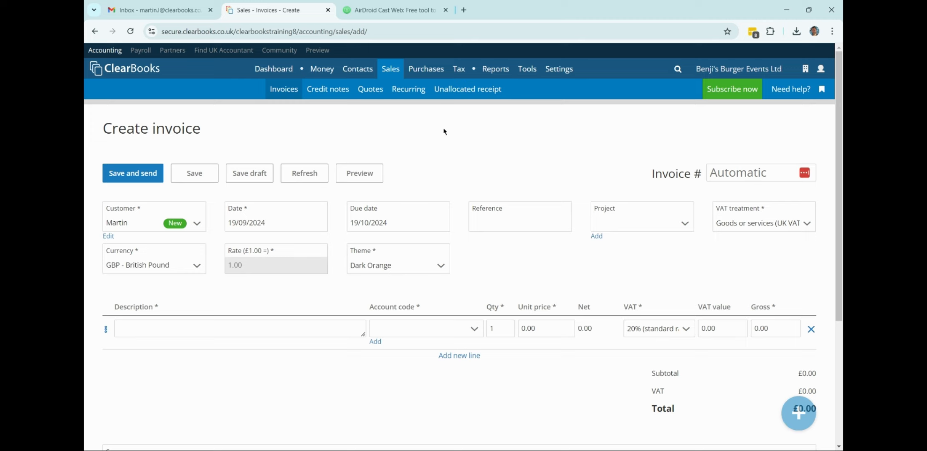
left_click(198, 225)
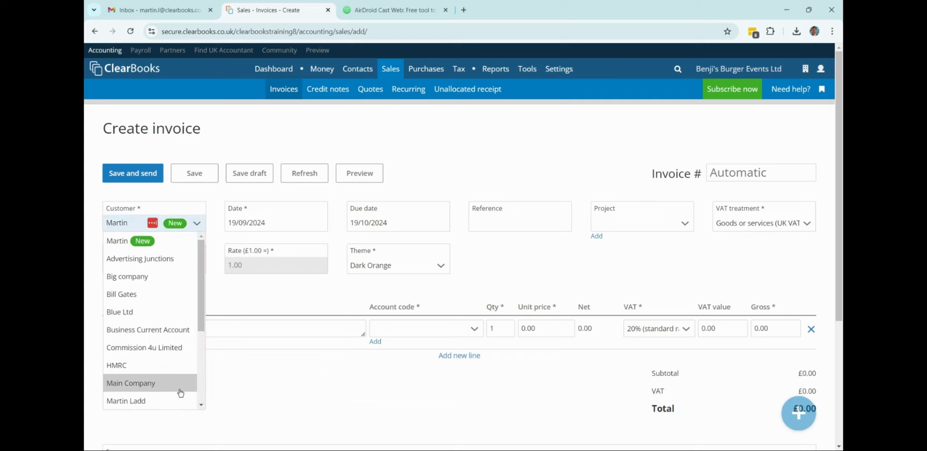
scroll(154, 320, "down", 3)
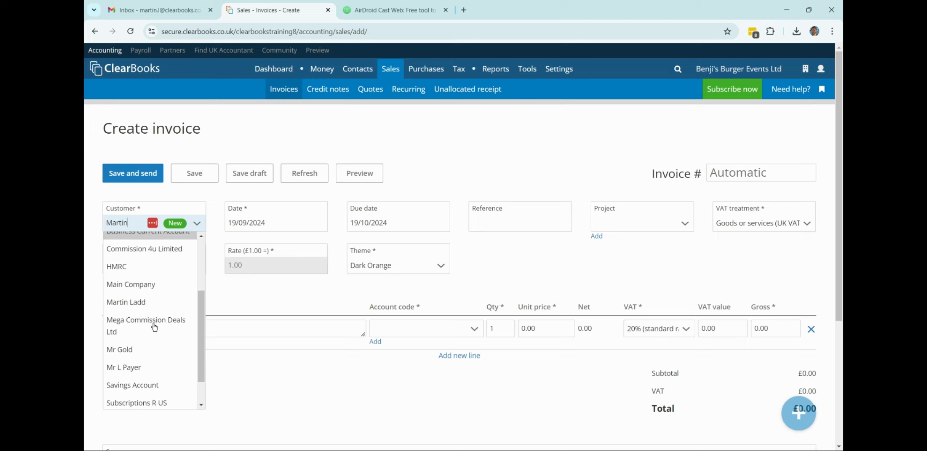
left_click(157, 349)
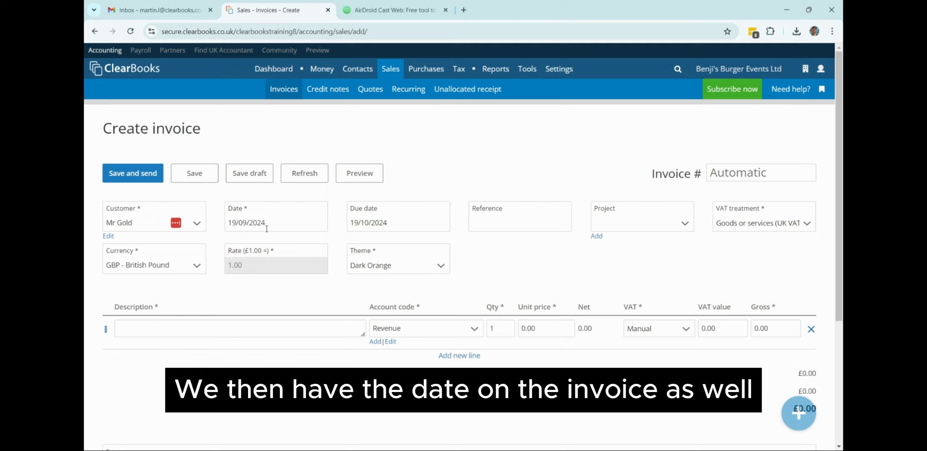
Set the invoice due date to 4 October 2024.
left_click(372, 224)
left_click(410, 275)
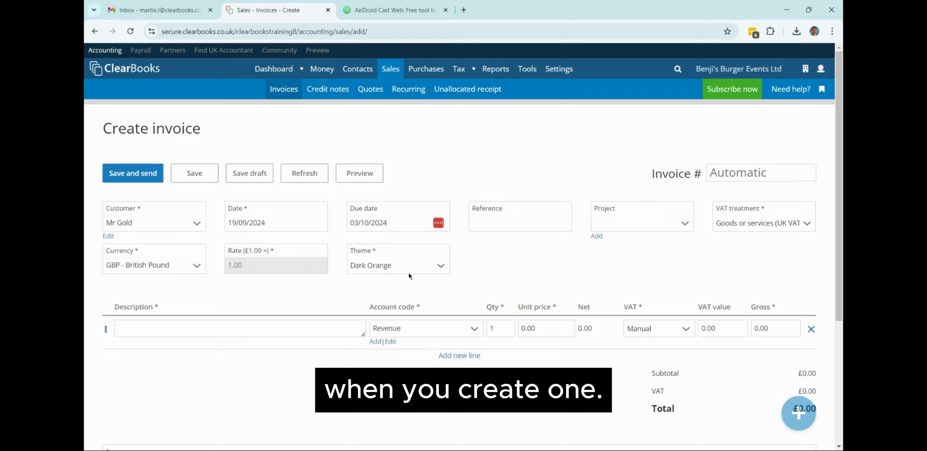
left_click(426, 275)
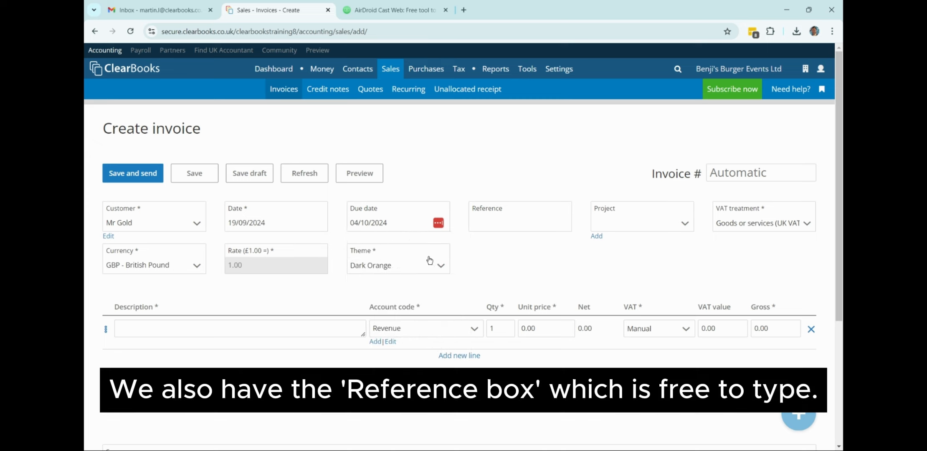
Enter Ref 5 as the invoice reference, closing the new-project form unused.
left_click(522, 221)
type("Ref 5")
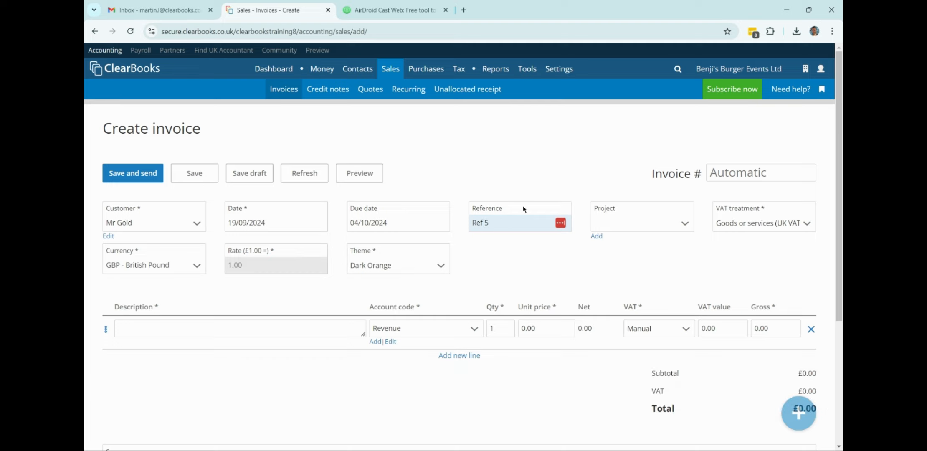
left_click(524, 170)
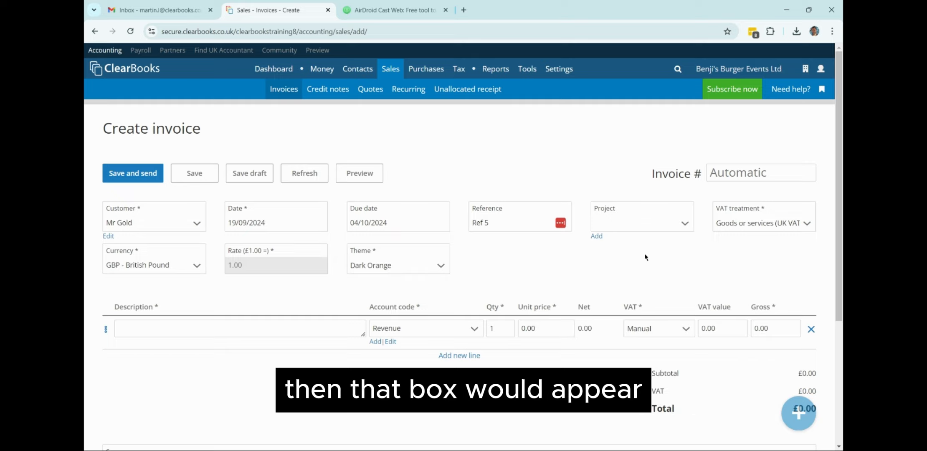
left_click(597, 236)
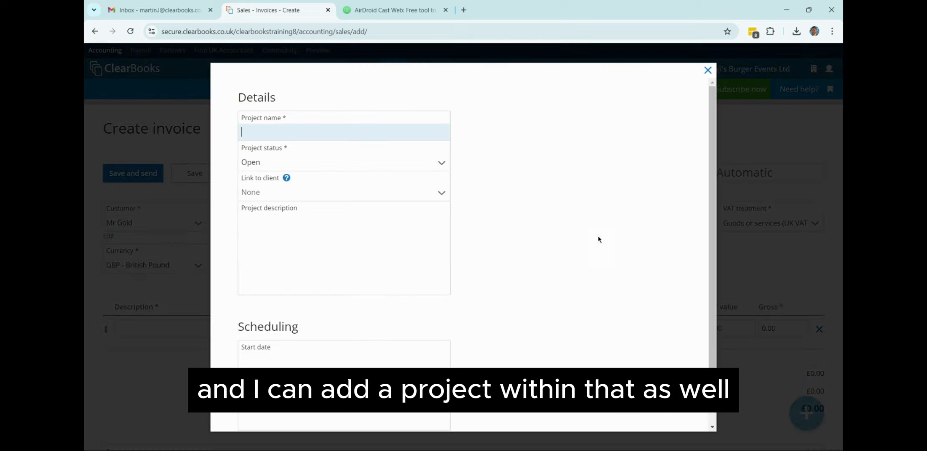
left_click(708, 70)
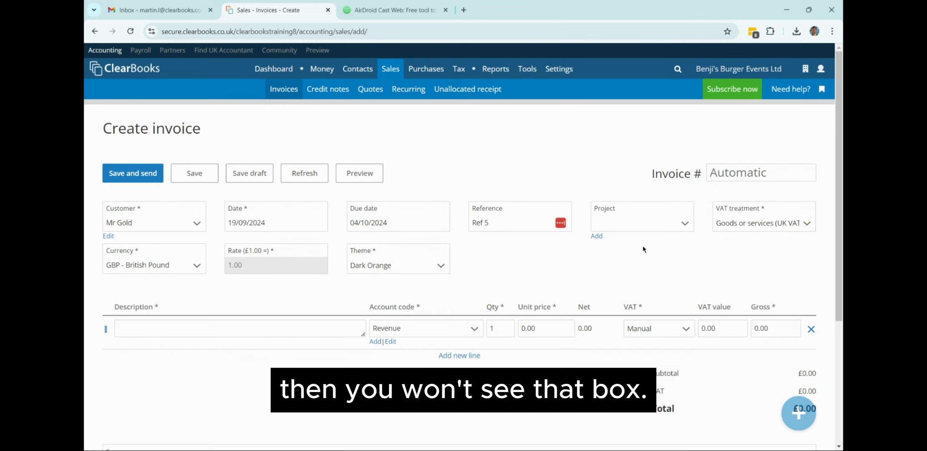
mouse_move(526, 76)
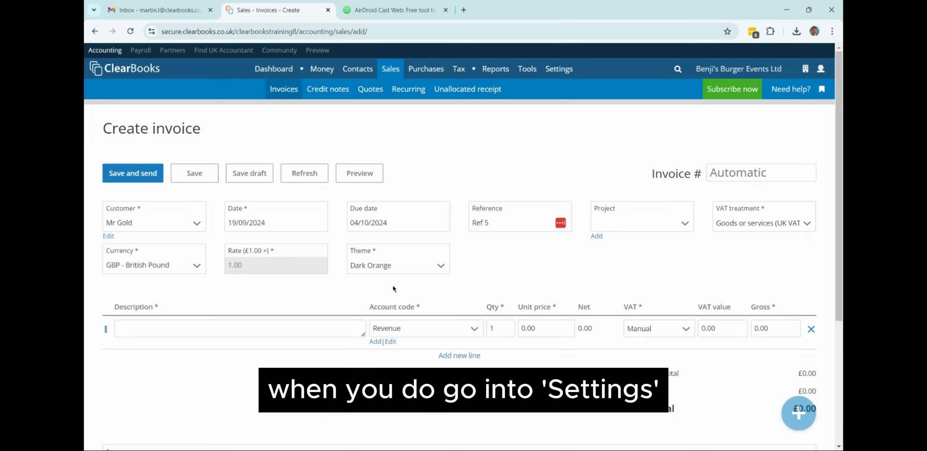
left_click(411, 274)
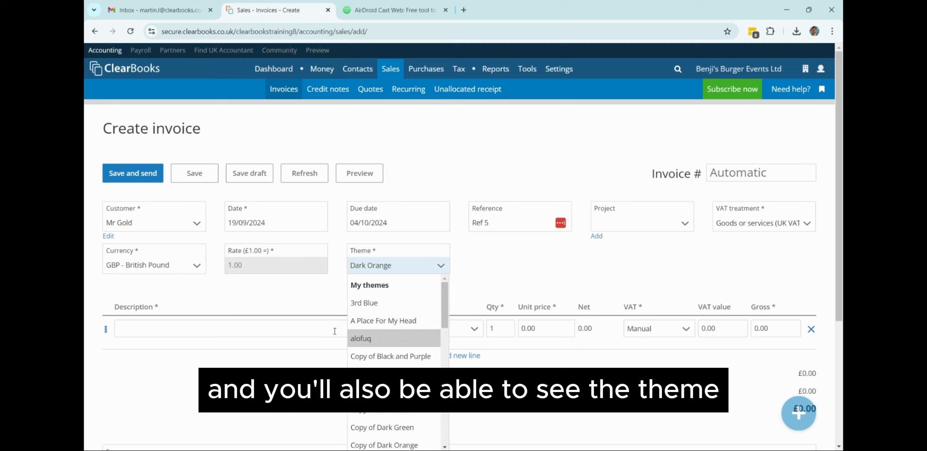
left_click(310, 306)
left_click(261, 335)
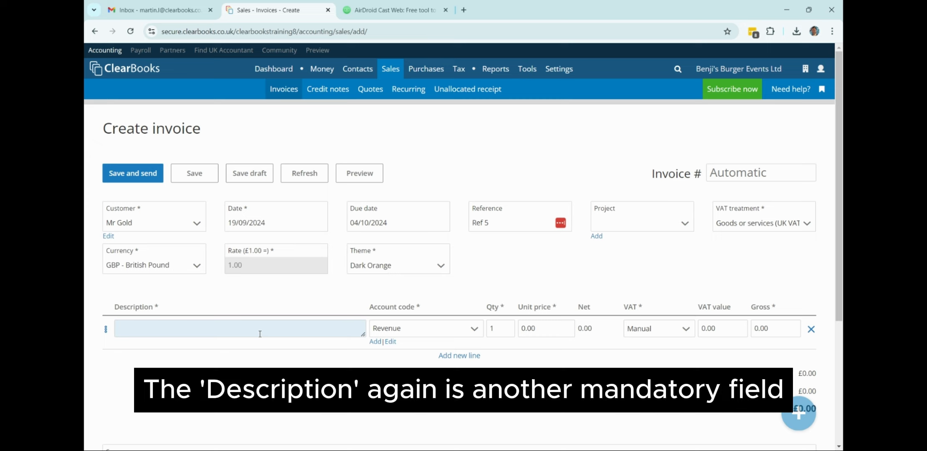
Describe the invoice line as Consultation, leaving the new account code form unsaved.
type("Consultation")
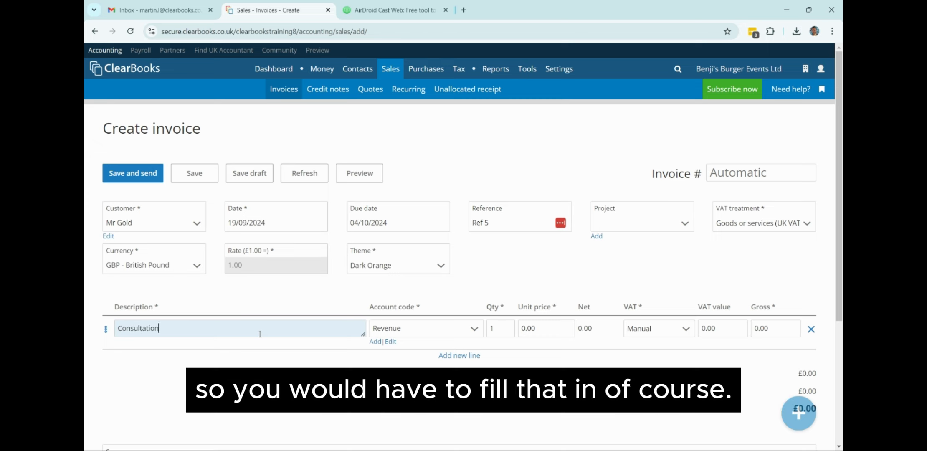
left_click(375, 342)
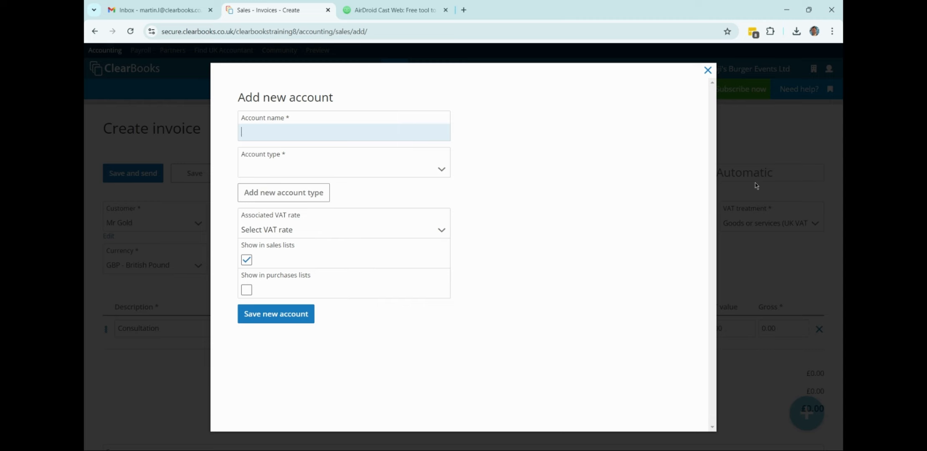
left_click(709, 70)
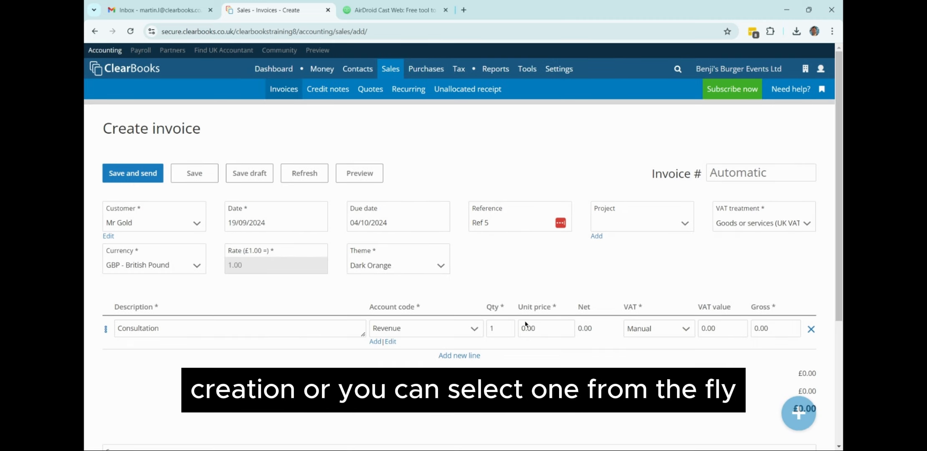
Price the Consultation line at 500 with 20% standard-rate VAT.
left_click(525, 332)
type("500")
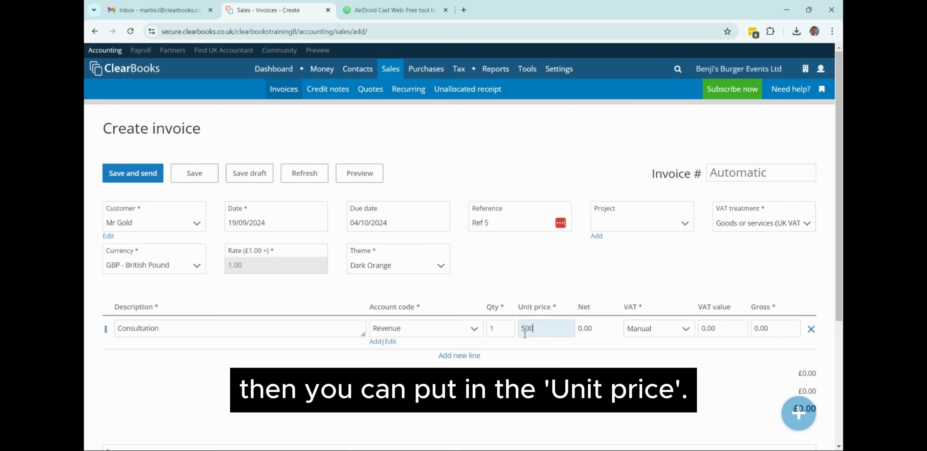
left_click(683, 330)
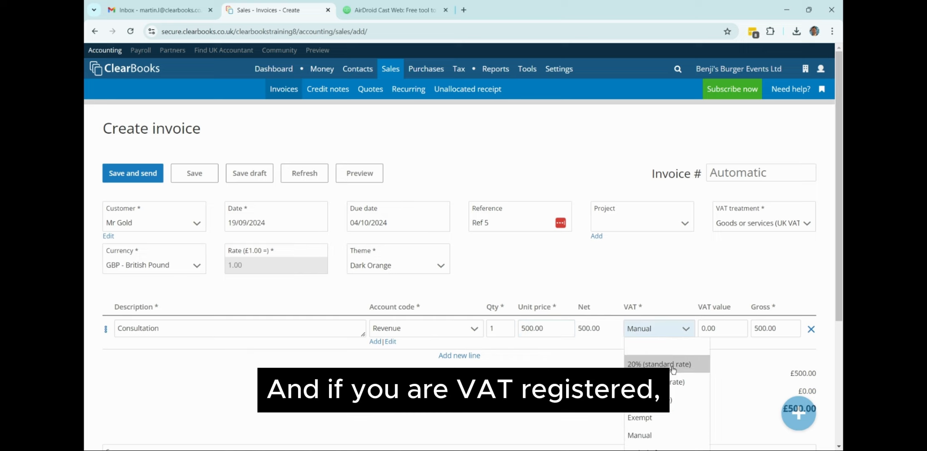
left_click(659, 364)
scroll(655, 216, "down", 2)
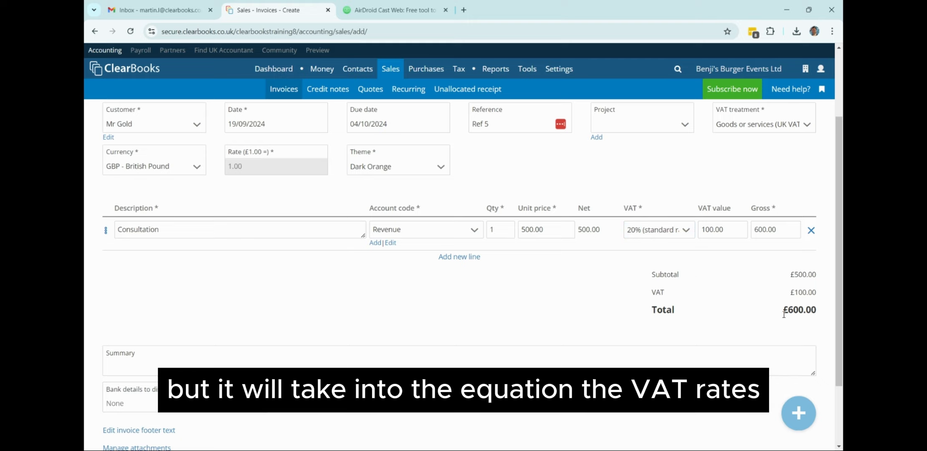
Add two extra invoice lines, then delete them so only one line remains.
left_click(451, 258)
left_click(462, 291)
left_click(425, 264)
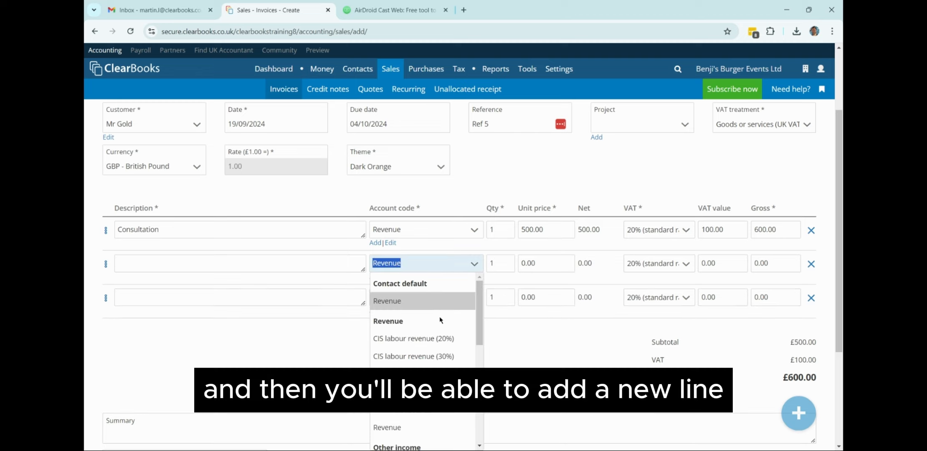
left_click(498, 346)
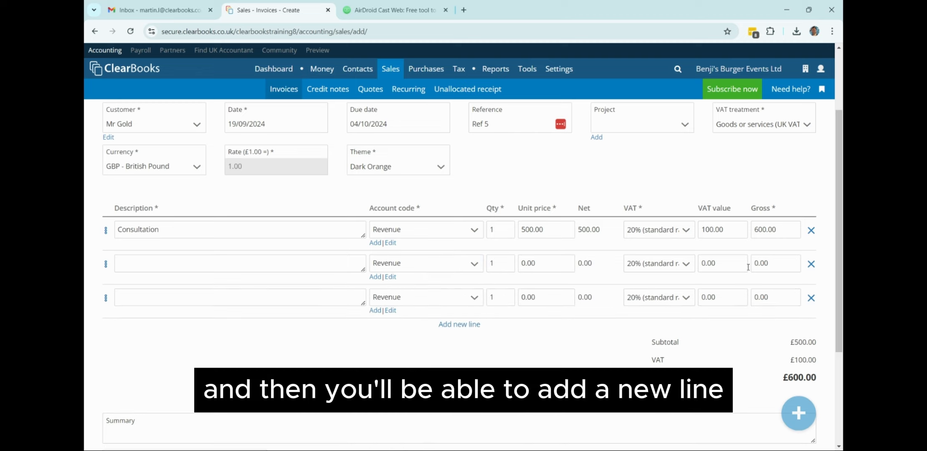
left_click(811, 263)
left_click(811, 264)
scroll(582, 312, "down", 3)
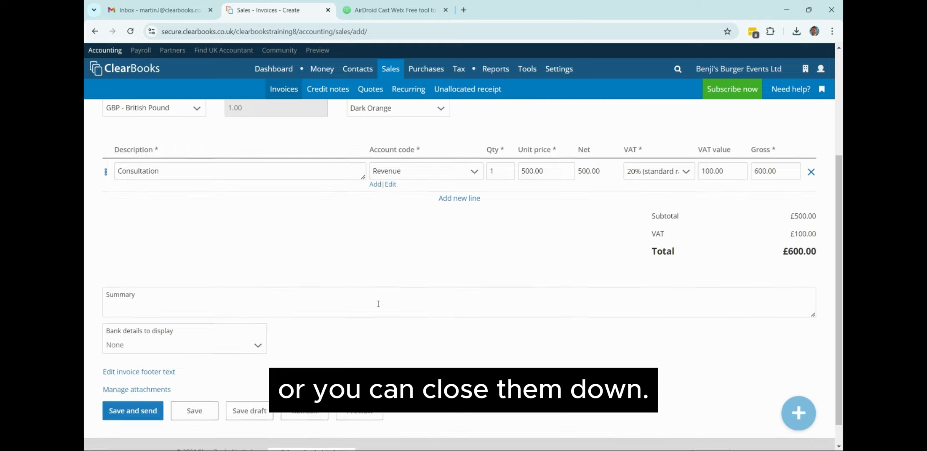
Type the summary THIS IS A SUMMARY and select Business Current Account as displayed bank details.
left_click(333, 280)
type("THIS ")
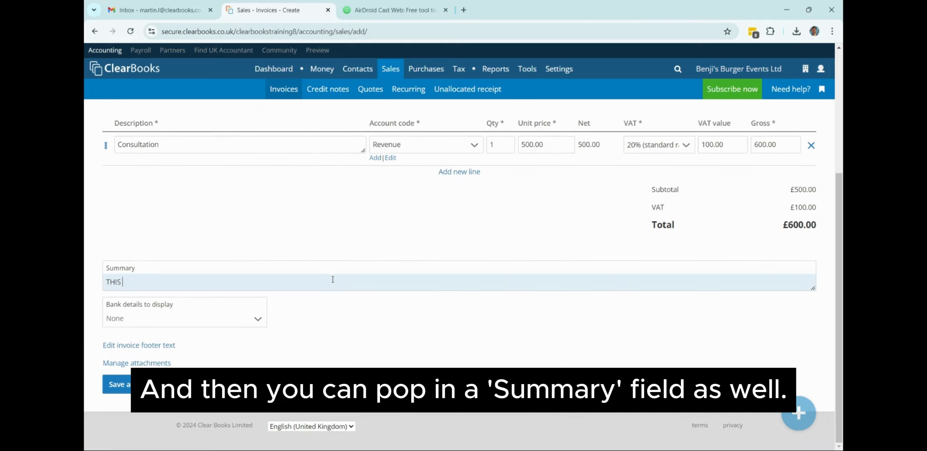
type("IS A SUMMARY")
key("BackSpace")
key("BackSpace")
type("RY")
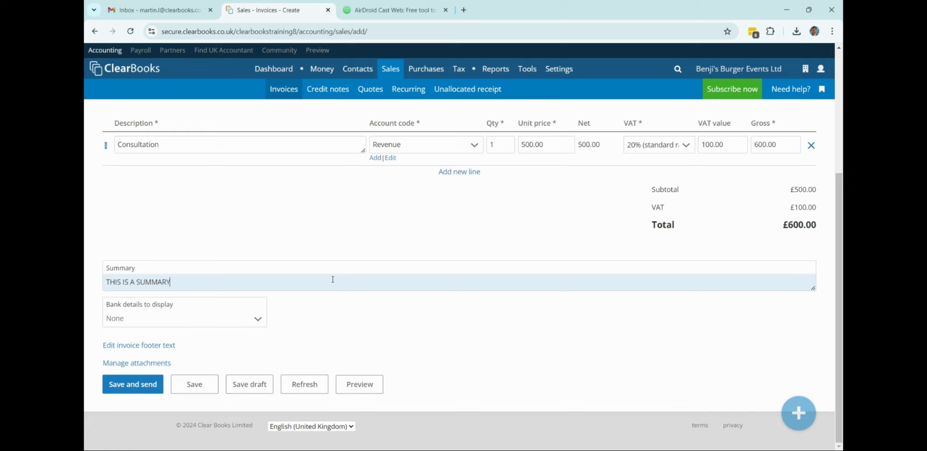
left_click(234, 326)
left_click(153, 351)
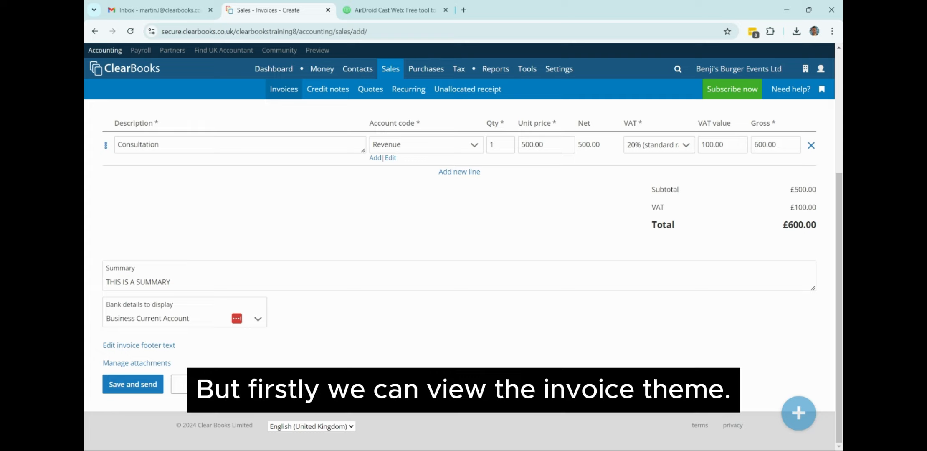
left_click(249, 384)
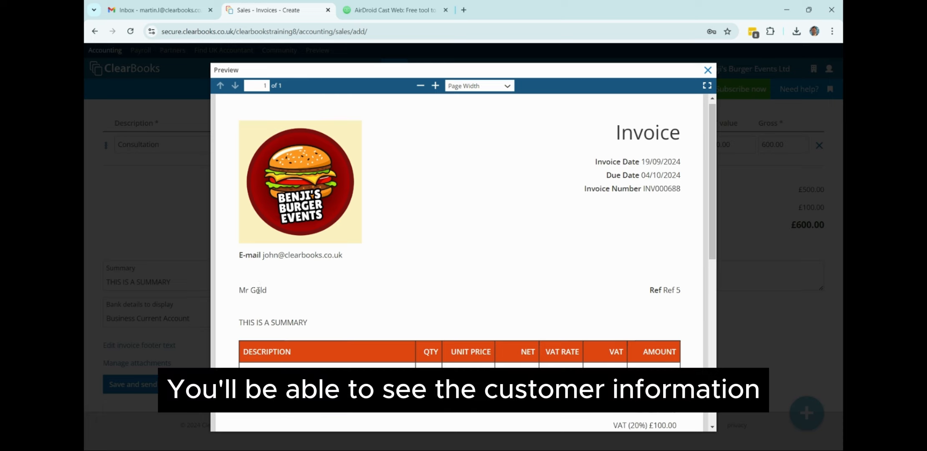
scroll(261, 281, "down", 3)
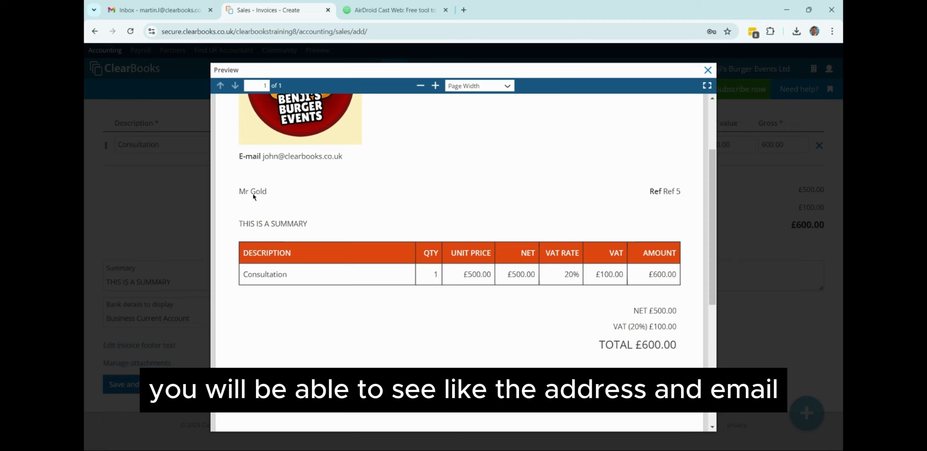
scroll(253, 193, "down", 2)
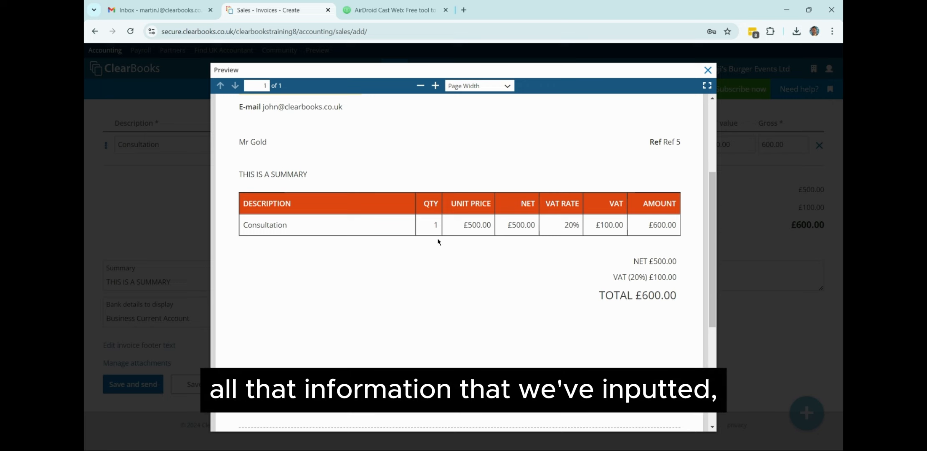
scroll(503, 315, "down", 5)
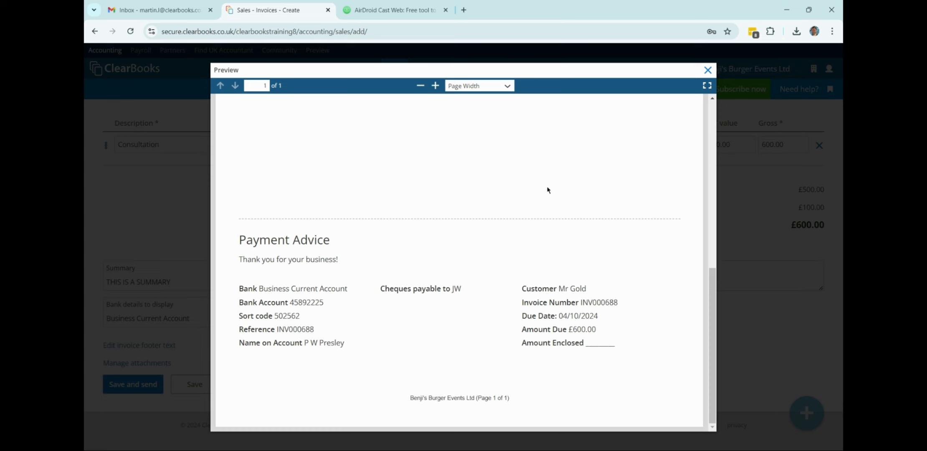
left_click(708, 70)
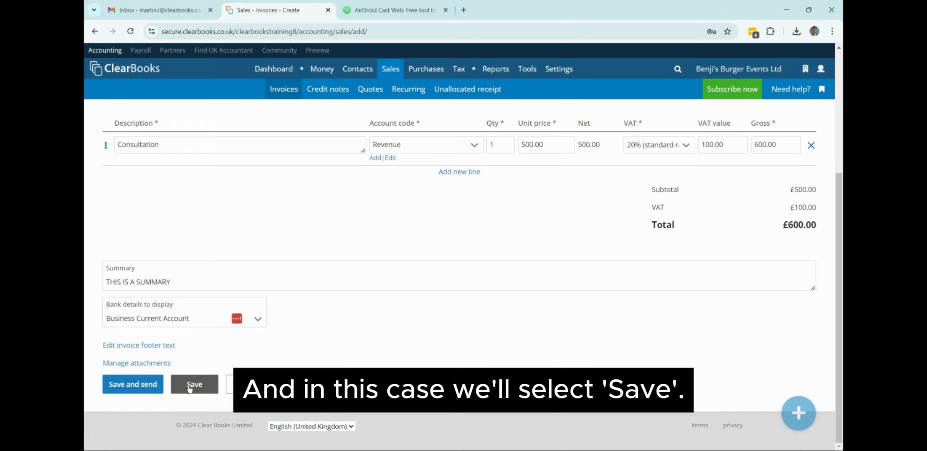
Save the invoice, which appears as unpaid INV000688.
left_click(189, 387)
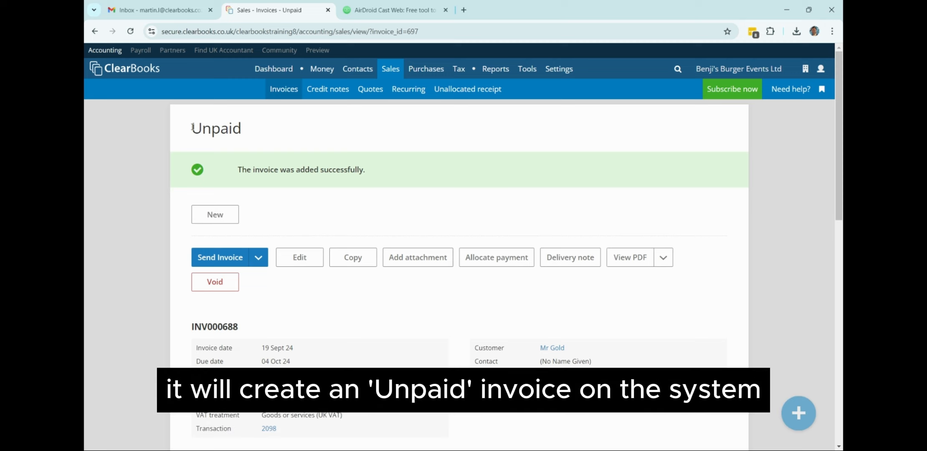
left_click_drag(192, 127, 249, 141)
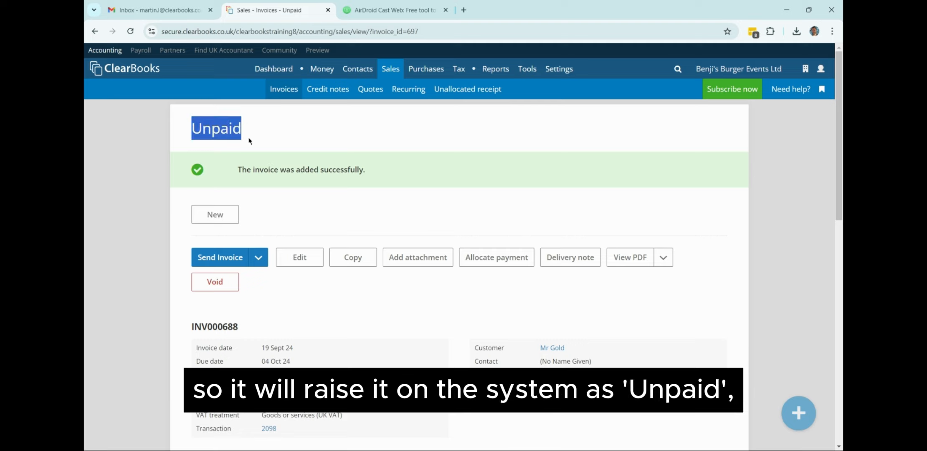
left_click(287, 145)
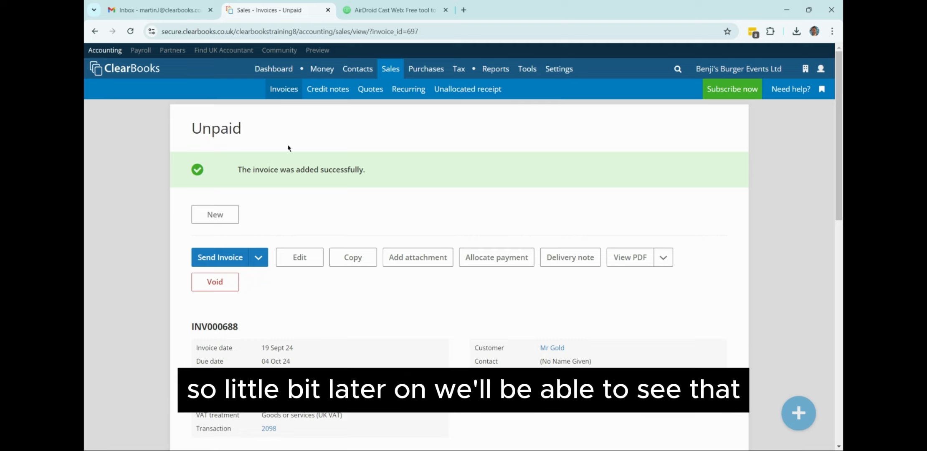
mouse_move(438, 69)
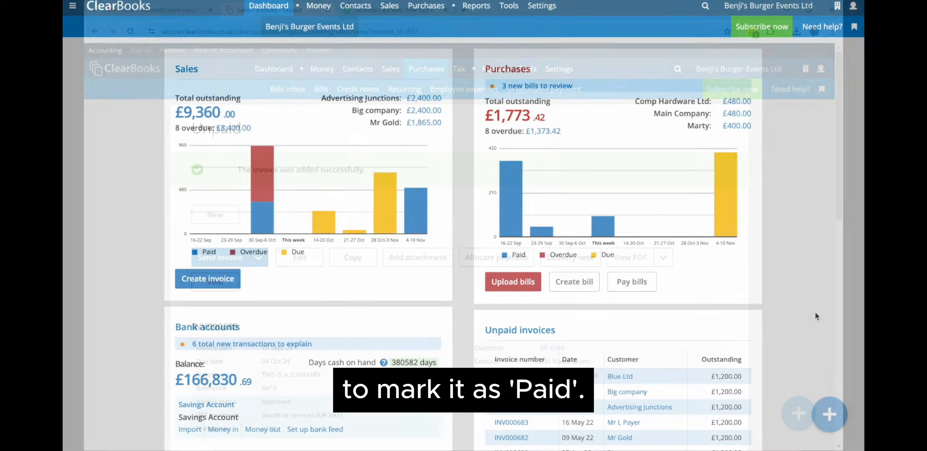
Create a quote from the quick-add menu, enter a new customer's name, and open Quote type.
left_click(829, 415)
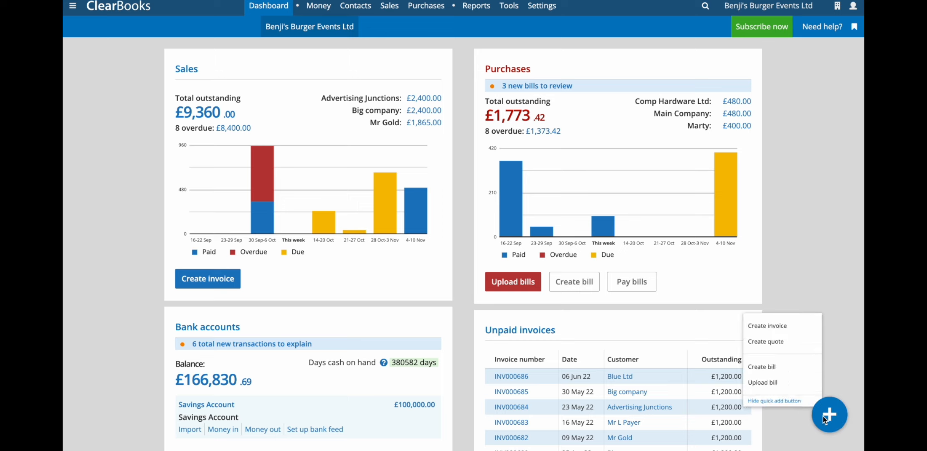
left_click(762, 330)
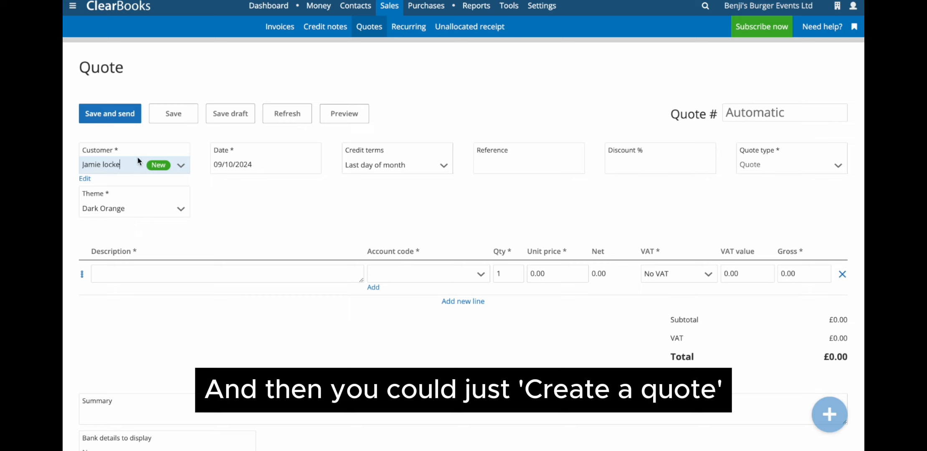
left_click(305, 194)
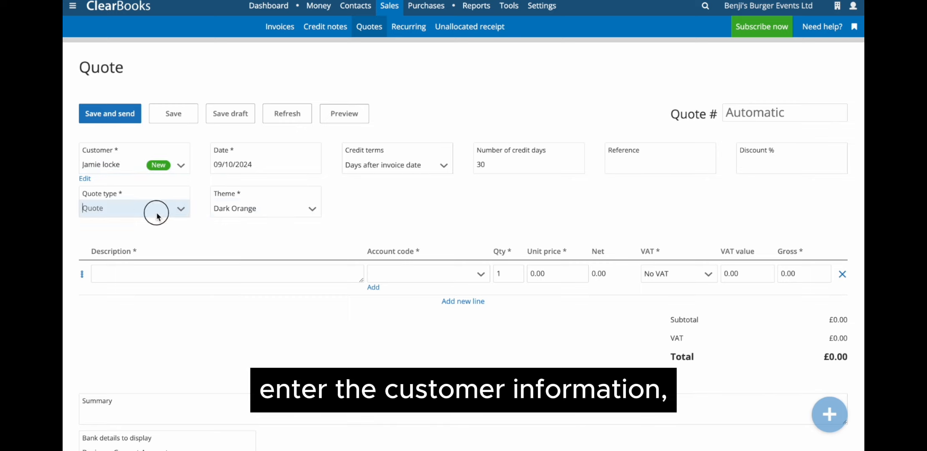
left_click(156, 212)
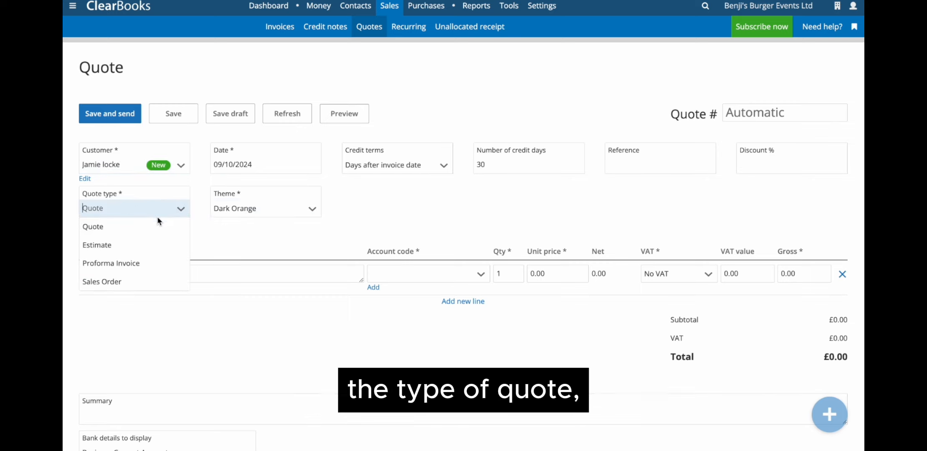
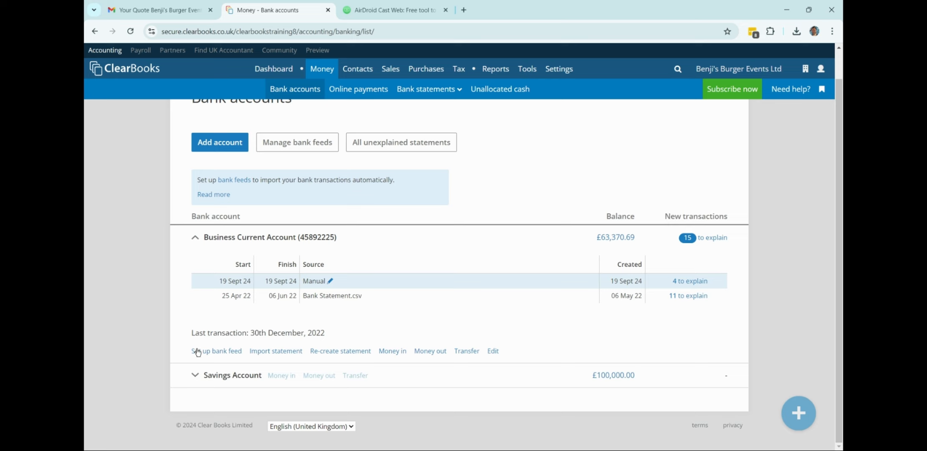
Start adding a bank feed and pick Metro Bank's personal and business online banking.
left_click(209, 352)
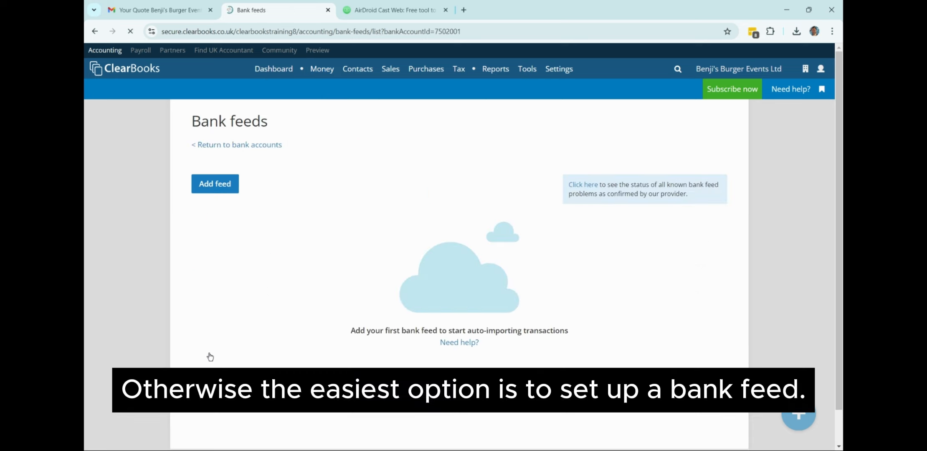
left_click(229, 193)
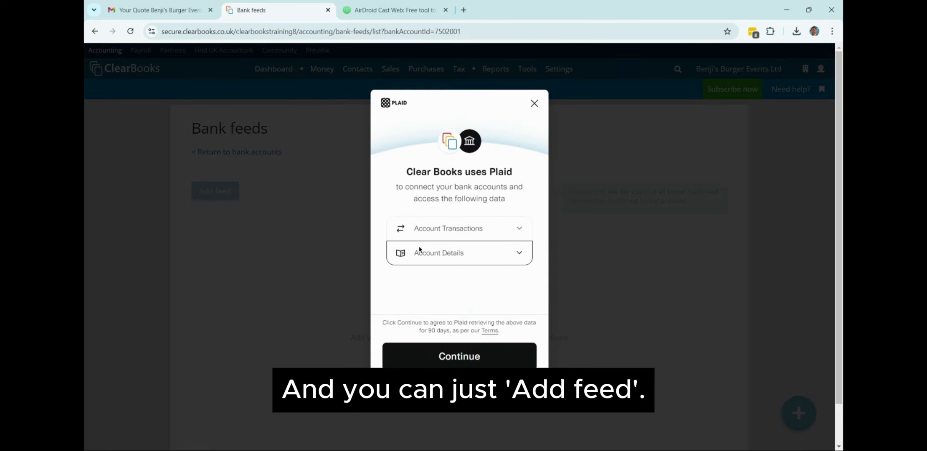
left_click(467, 354)
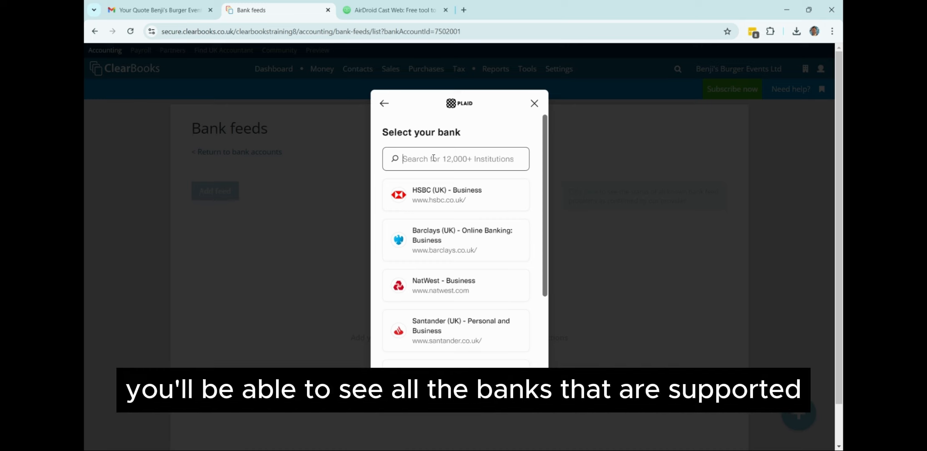
type("met")
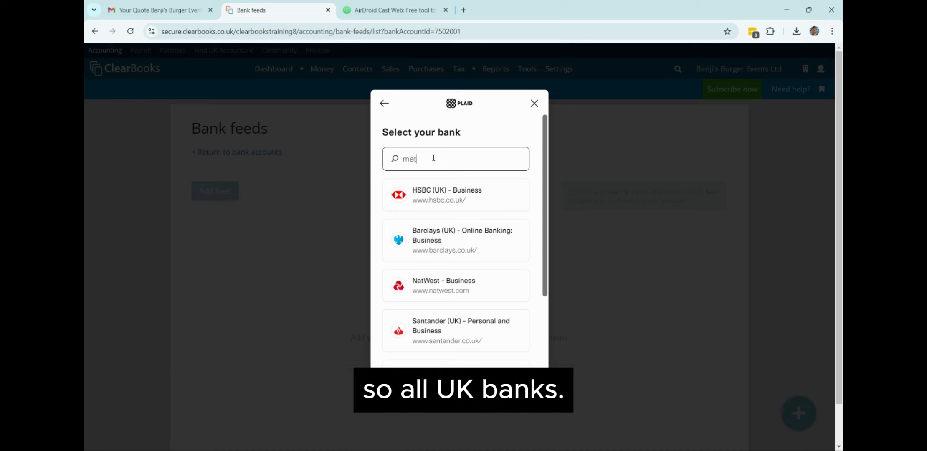
type("ro bank")
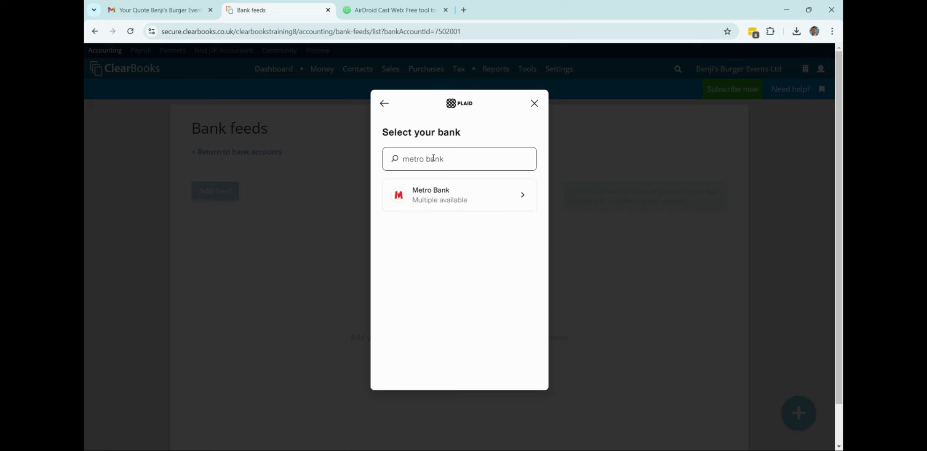
left_click(449, 196)
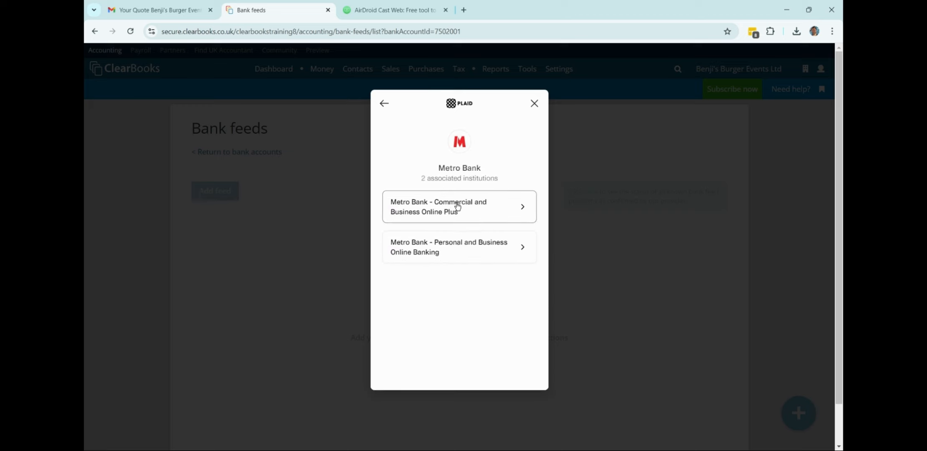
left_click(457, 245)
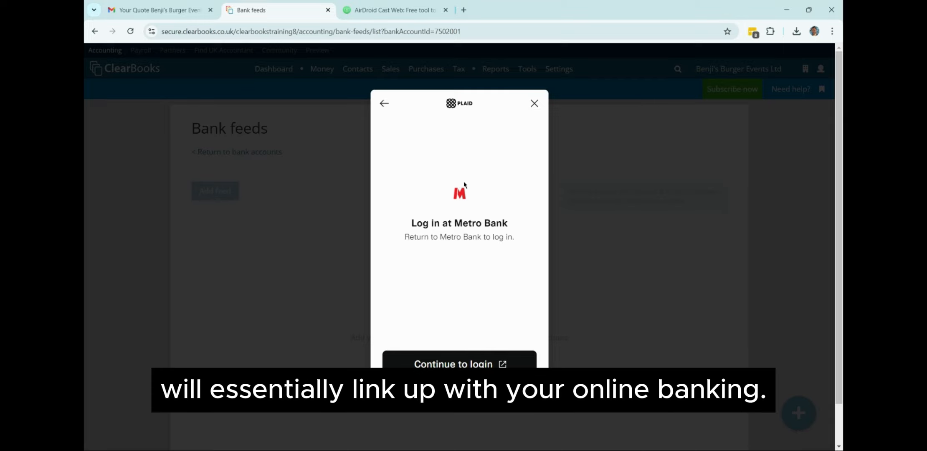
Try NatWest instead, then abandon the connection and return to the Bank accounts list.
left_click(384, 103)
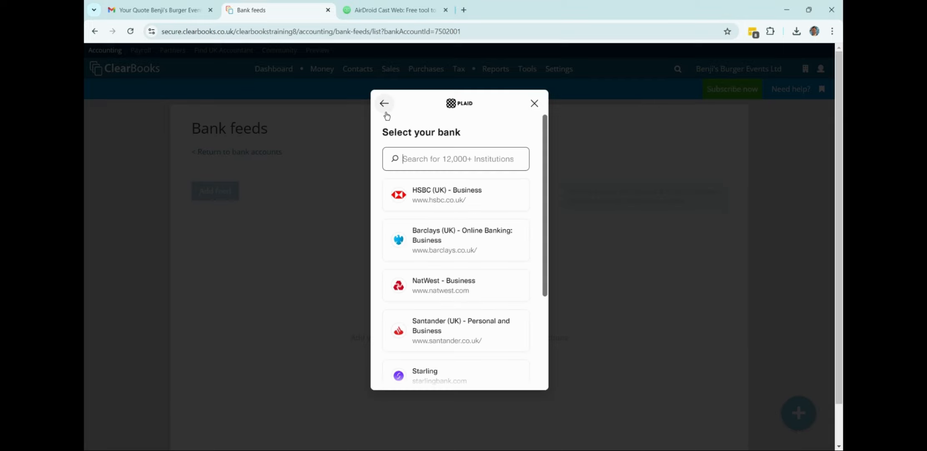
left_click(460, 277)
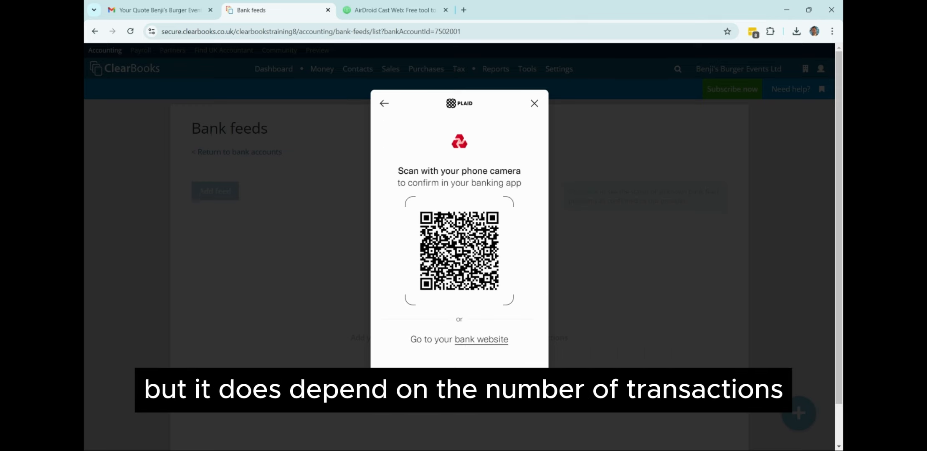
left_click(535, 104)
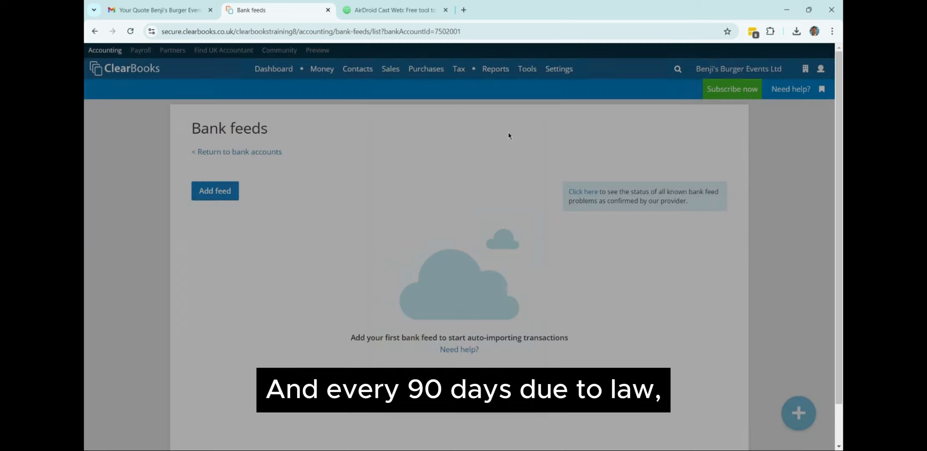
mouse_move(324, 69)
left_click(305, 95)
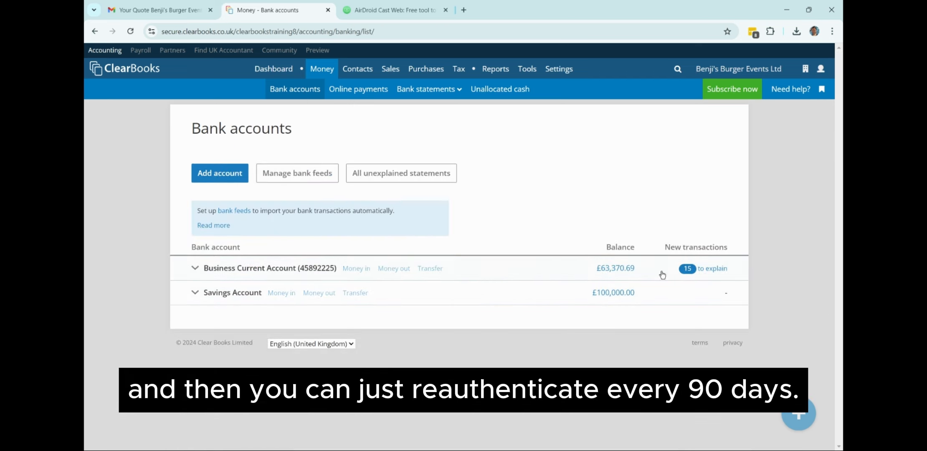
Open the Business Current Account's 15 transactions to explain and scroll through the unexplained list.
left_click(491, 272)
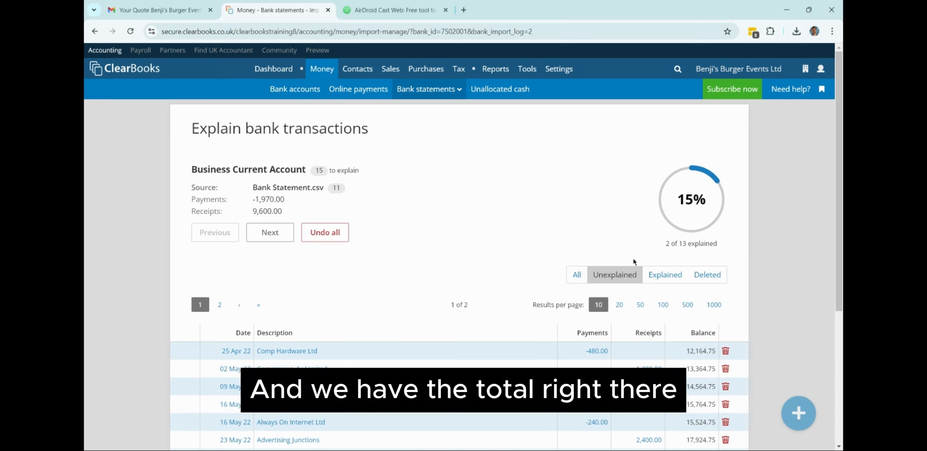
scroll(835, 216, "down", 3)
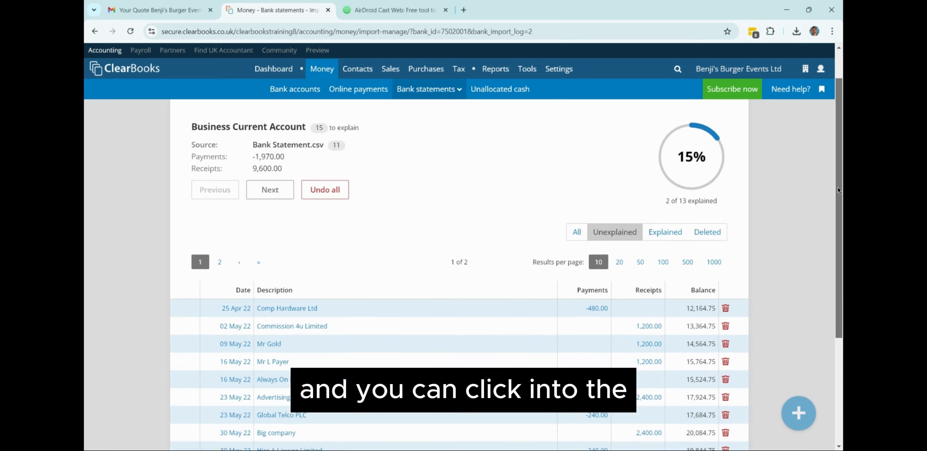
scroll(836, 216, "down", 3)
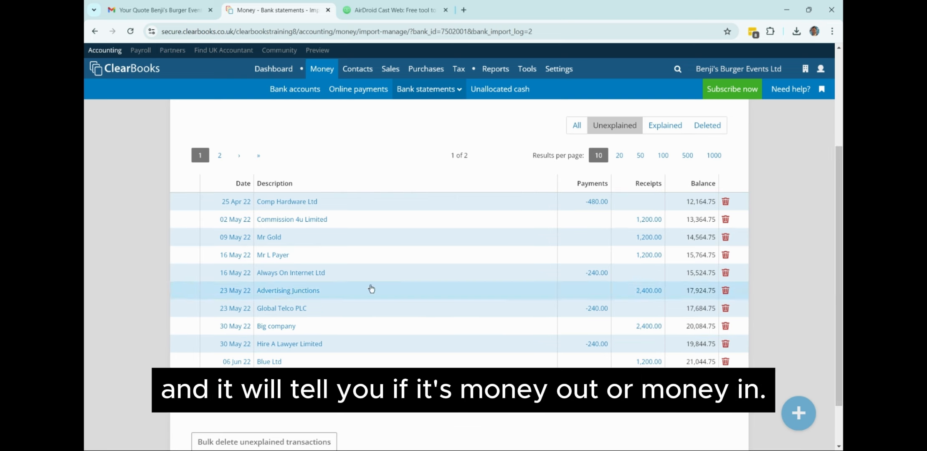
Allocate the 09 May 22 £1,200.00 receipt from its customer to invoice INV000682.
left_click(238, 242)
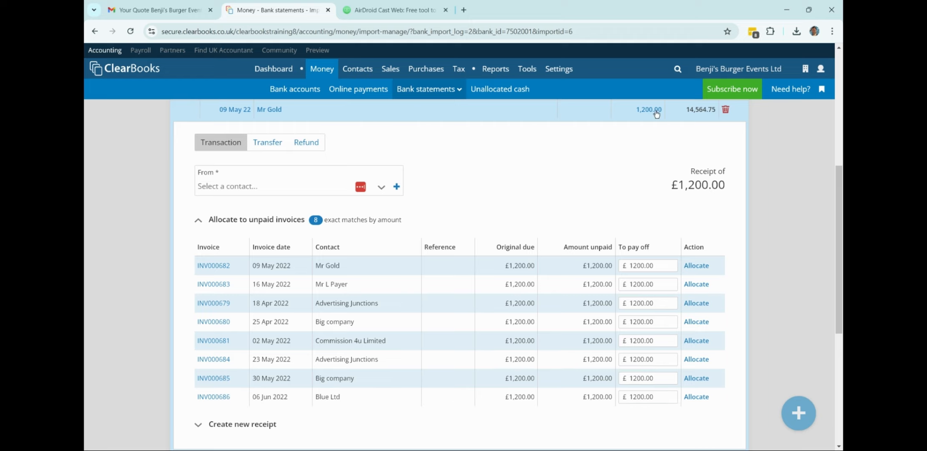
left_click(382, 187)
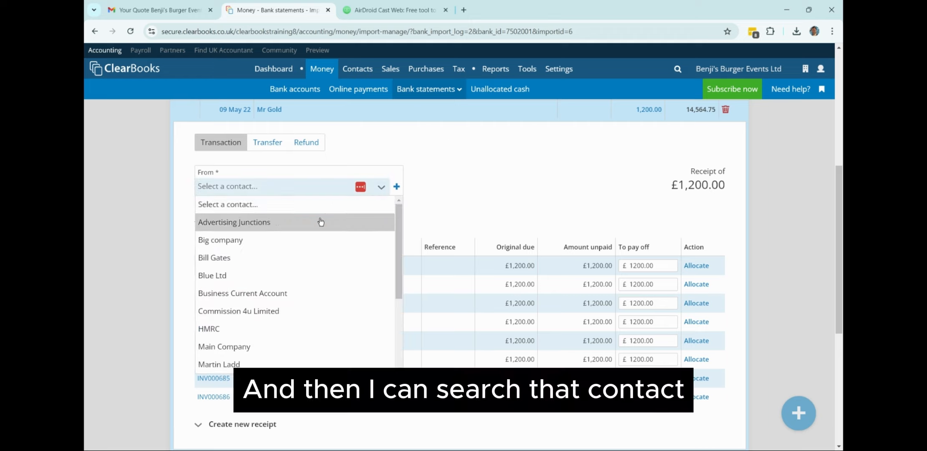
scroll(292, 271, "down", 3)
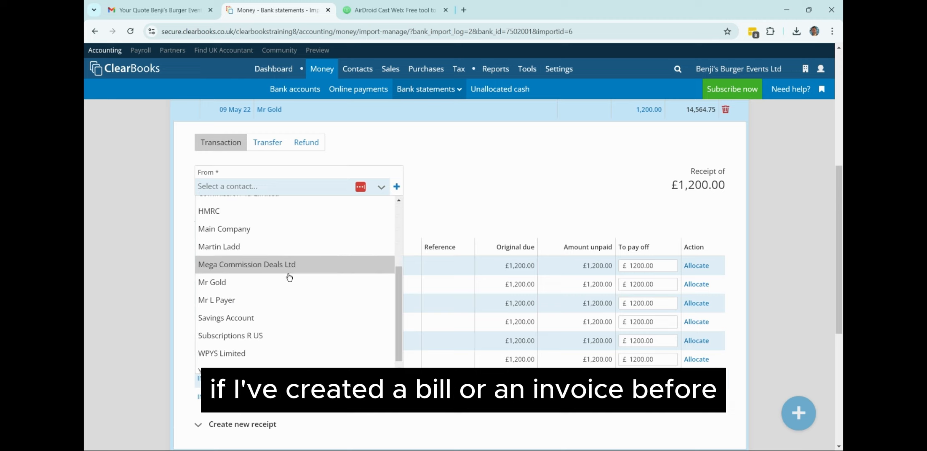
left_click(292, 279)
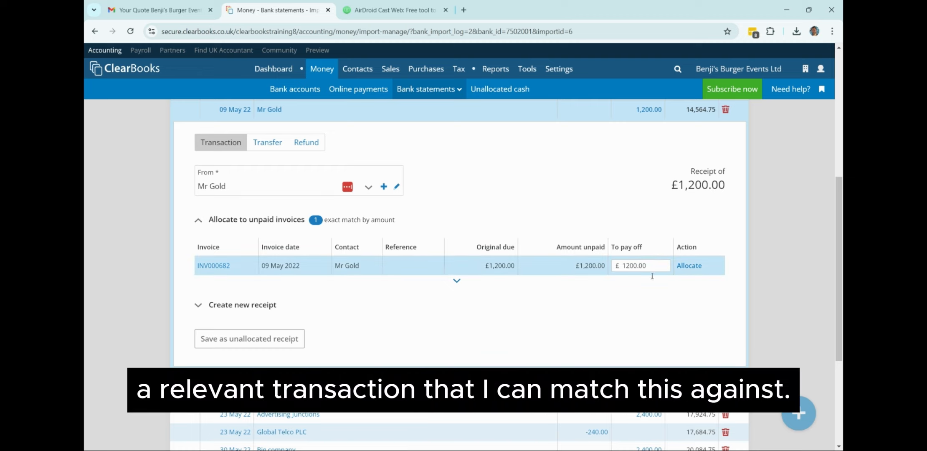
left_click(689, 266)
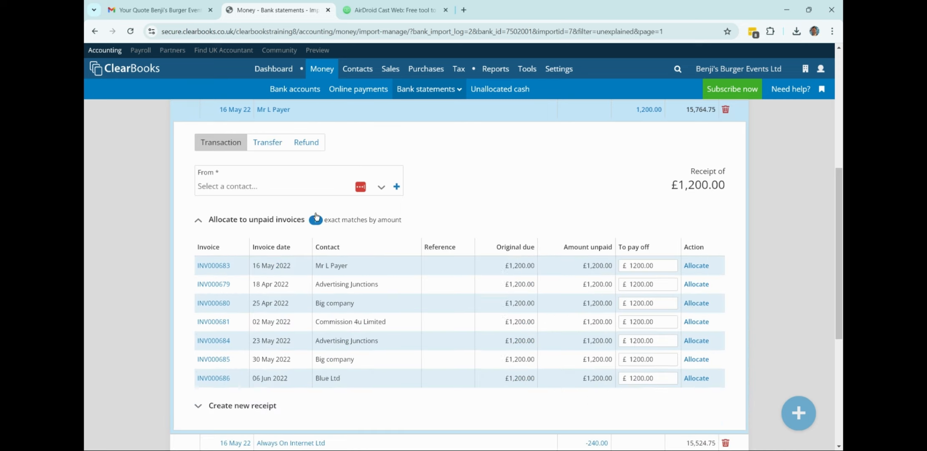
scroll(316, 217, "up", 4)
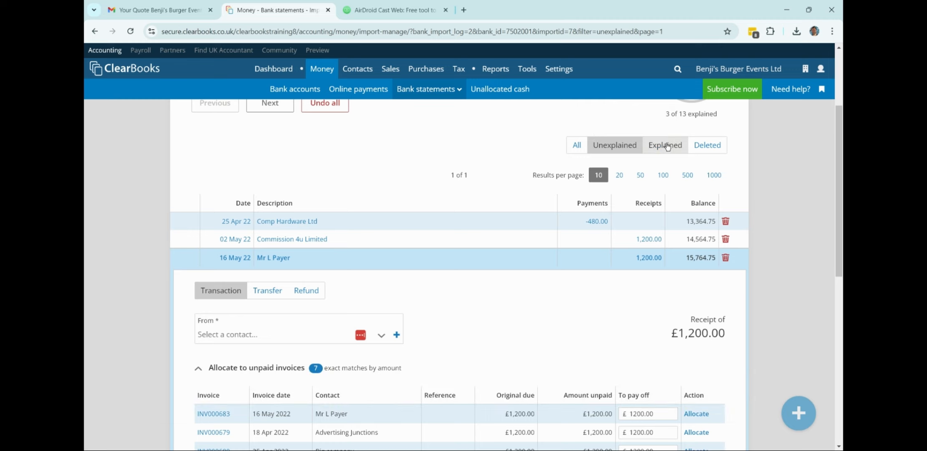
View the explained 09 May £1,200.00 receipt's details in the Explained list.
left_click(683, 147)
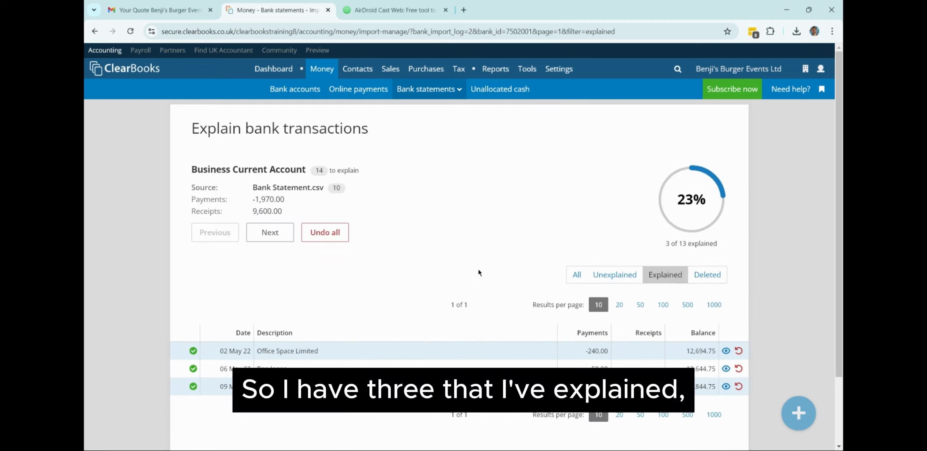
scroll(480, 269, "down", 2)
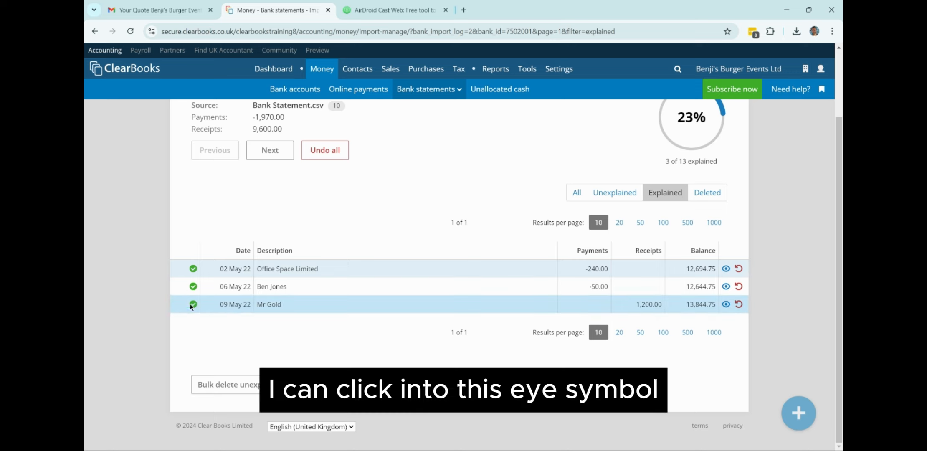
left_click(726, 304)
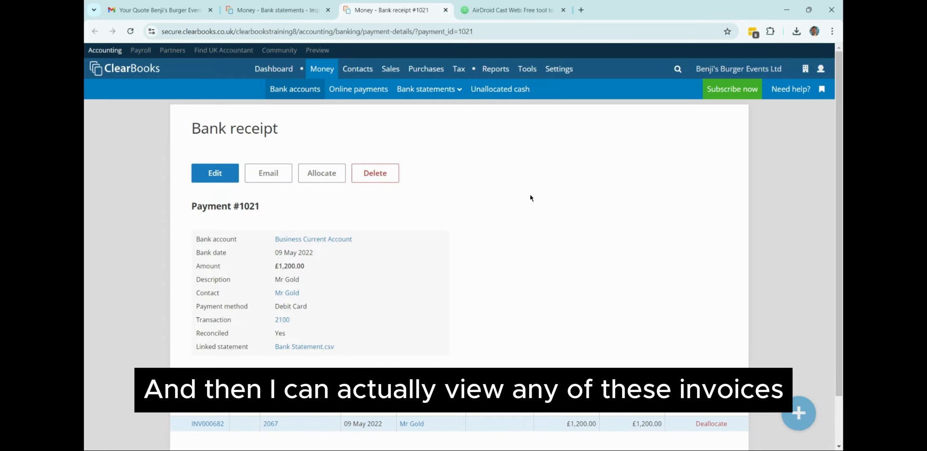
scroll(514, 235, "down", 2)
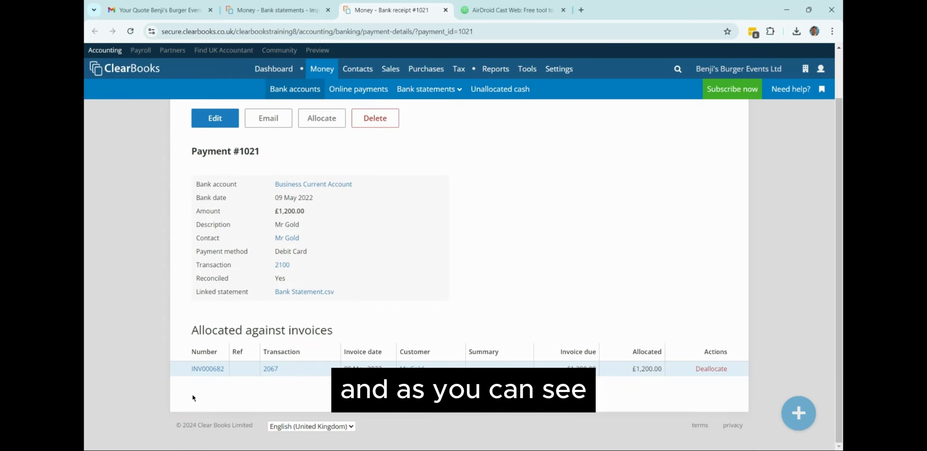
Confirm invoice INV000682 shows Paid, then return to the Bank accounts list.
left_click(209, 370)
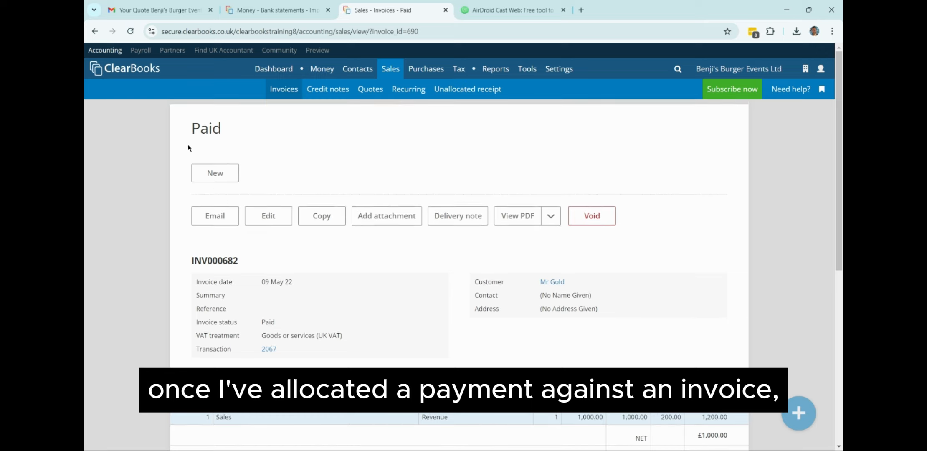
left_click_drag(184, 133, 223, 134)
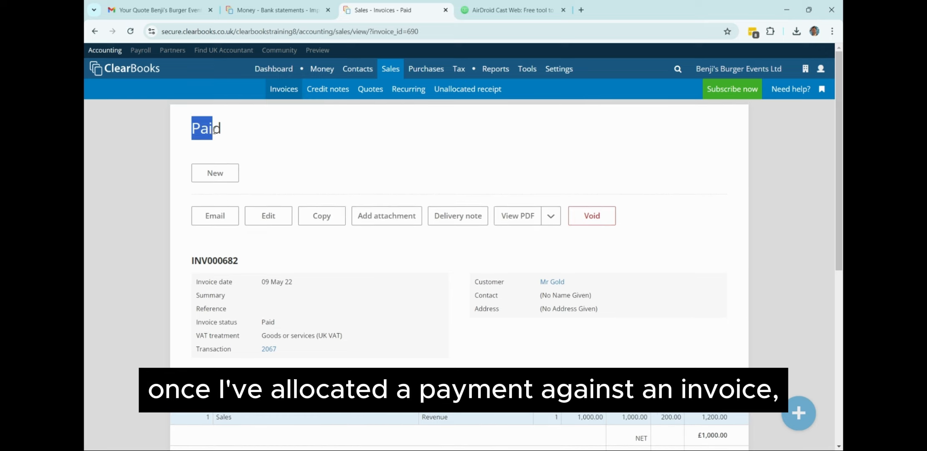
left_click(262, 132)
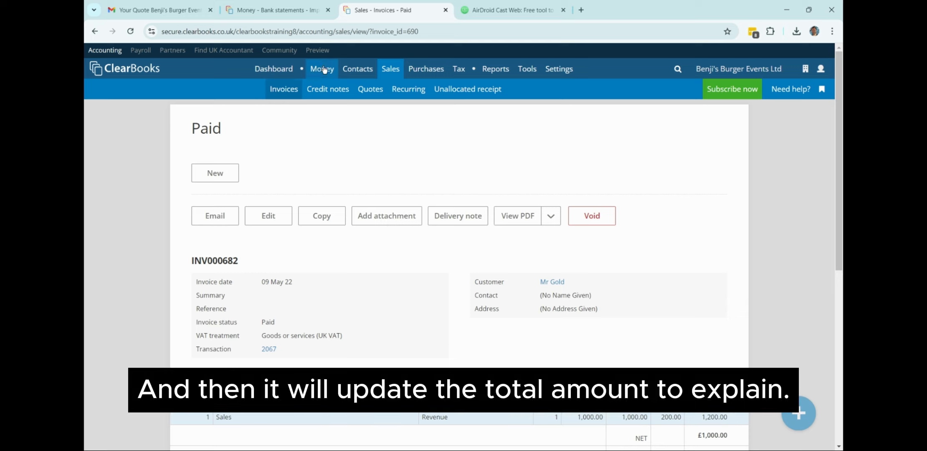
left_click(297, 89)
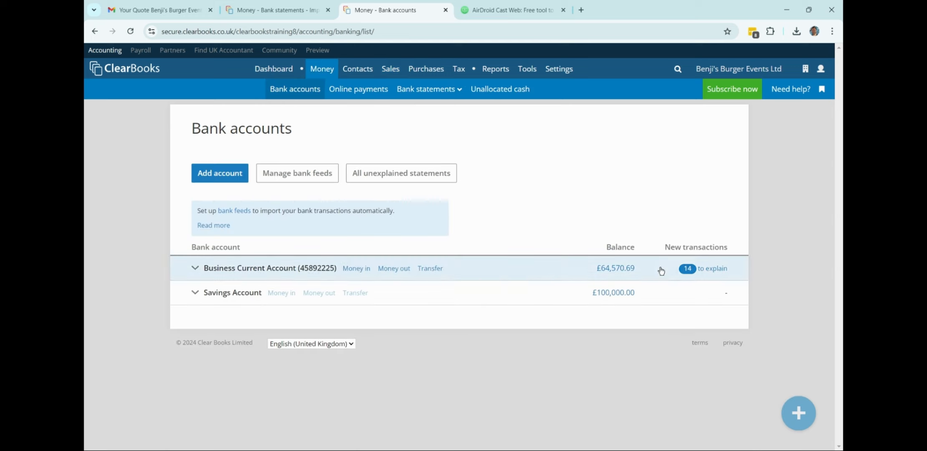
Allocate Hire A Lawyer Limited's £240 payment from the 14 to explain to bill PUR000395.
left_click(687, 269)
scroll(586, 335, "down", 3)
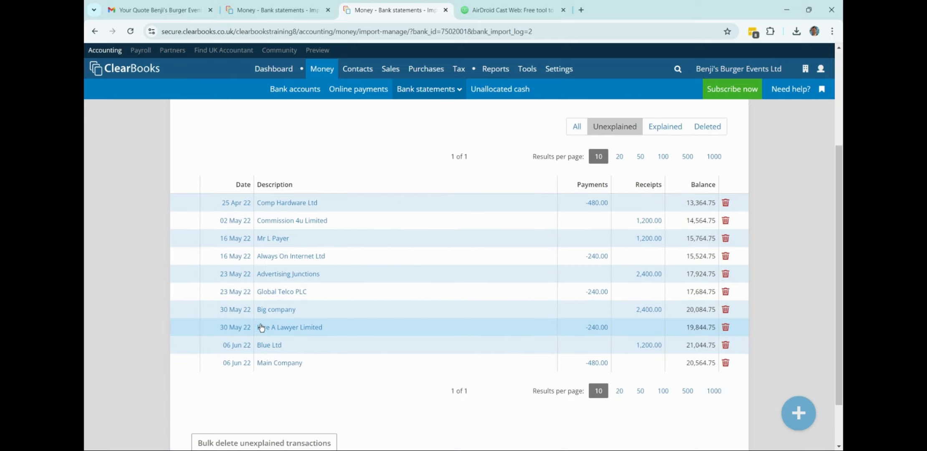
left_click(263, 329)
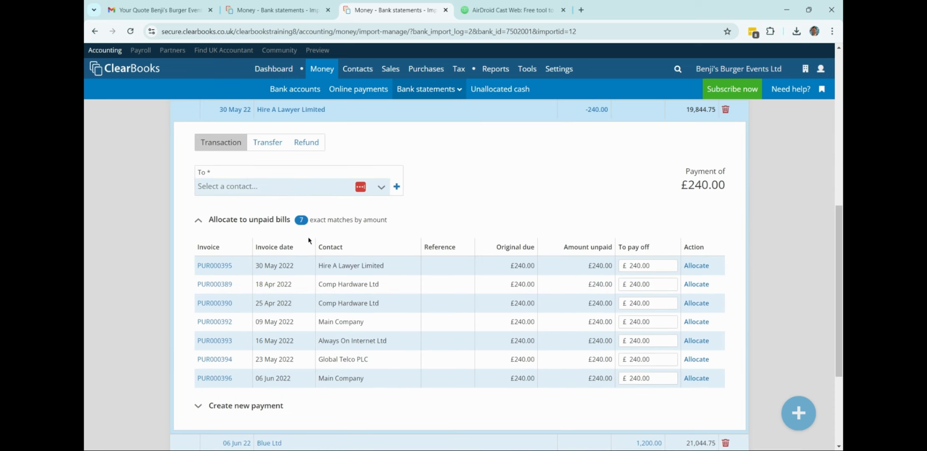
left_click(381, 187)
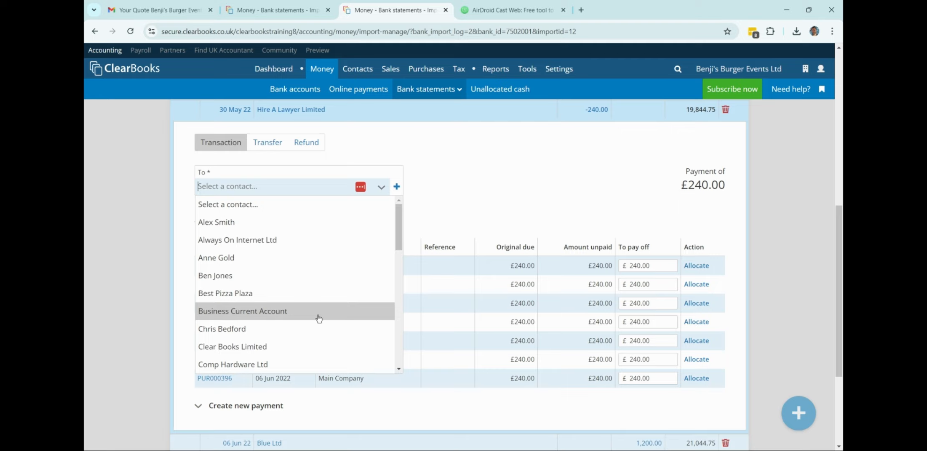
scroll(317, 317, "down", 4)
left_click(311, 271)
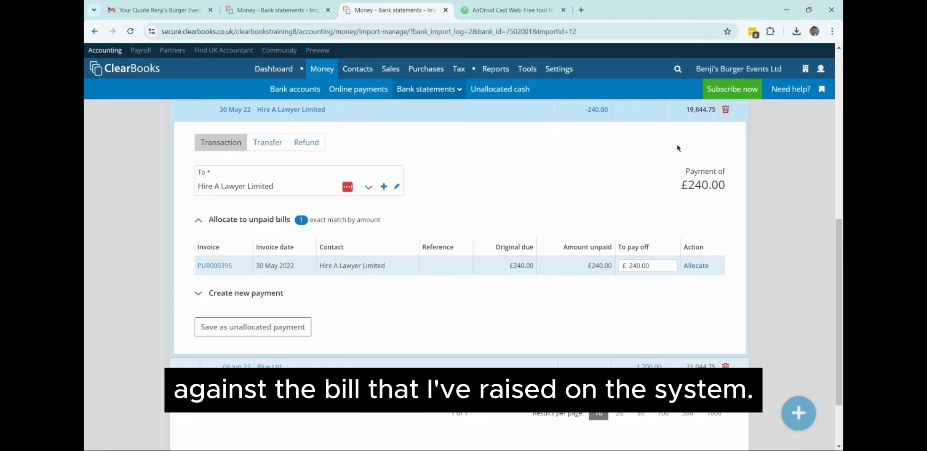
left_click(696, 266)
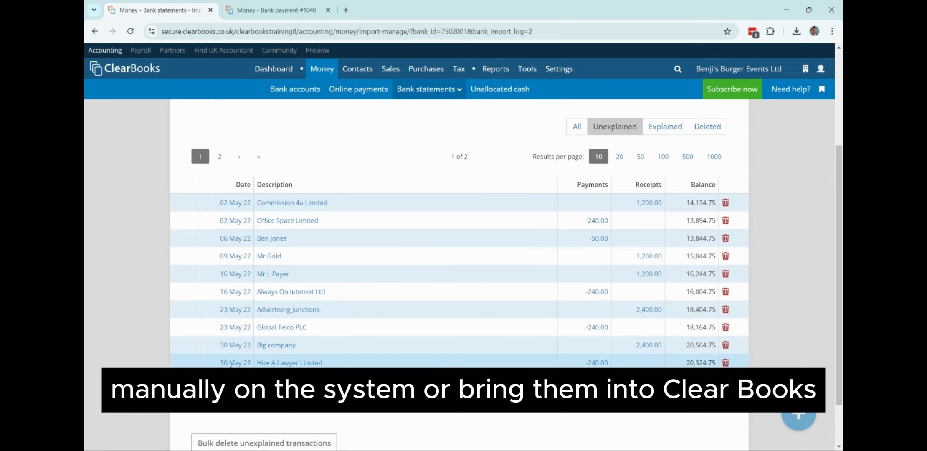
Open the £240 Hire A Lawyer payment and edit its payee name.
left_click(297, 362)
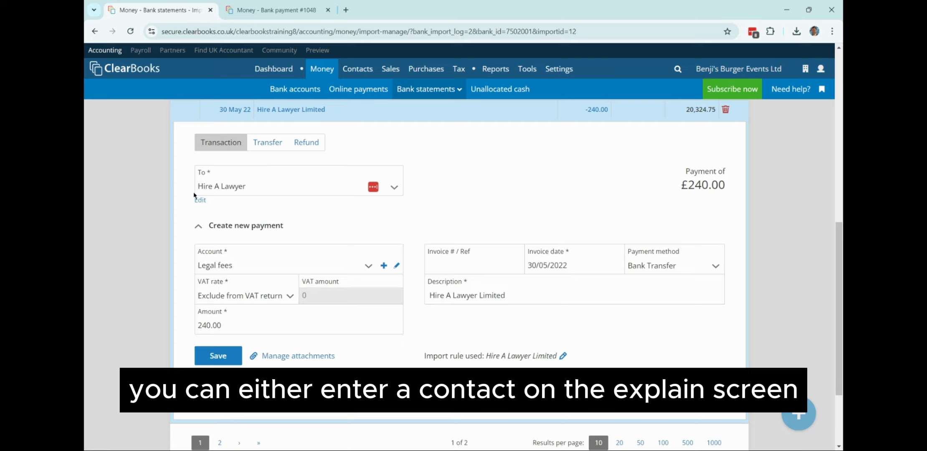
left_click(254, 186)
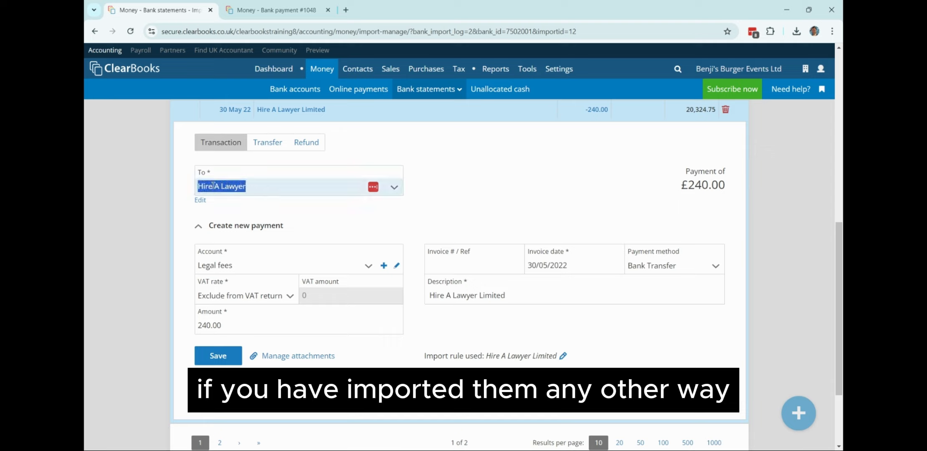
left_click(201, 183)
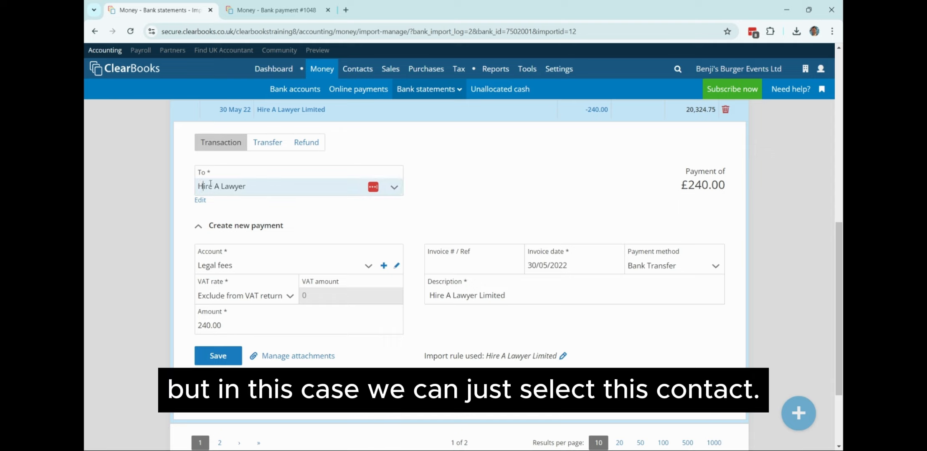
left_click(211, 184)
type("Mr A")
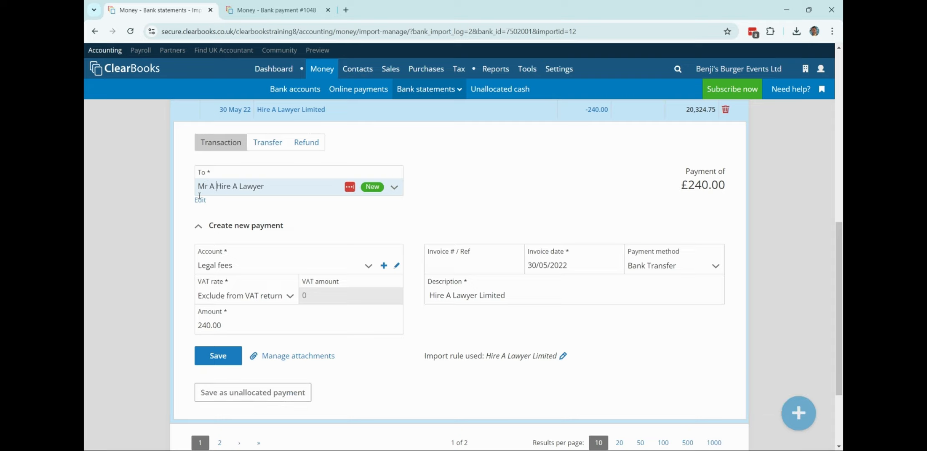
left_click(212, 228)
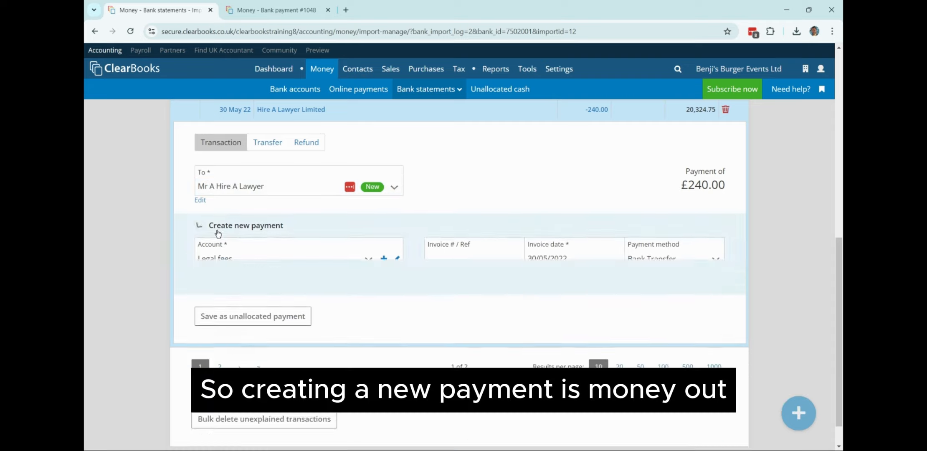
left_click(229, 257)
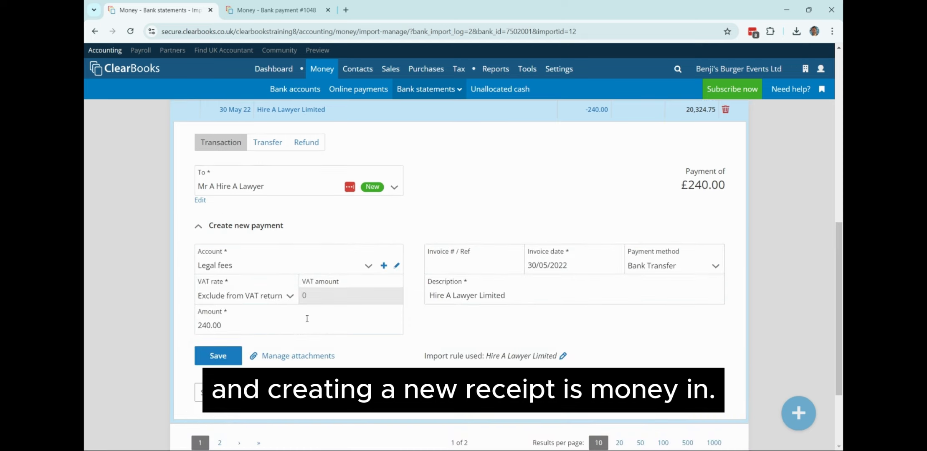
Save the payment under Legal fees with 20% standard-rate VAT.
left_click(667, 267)
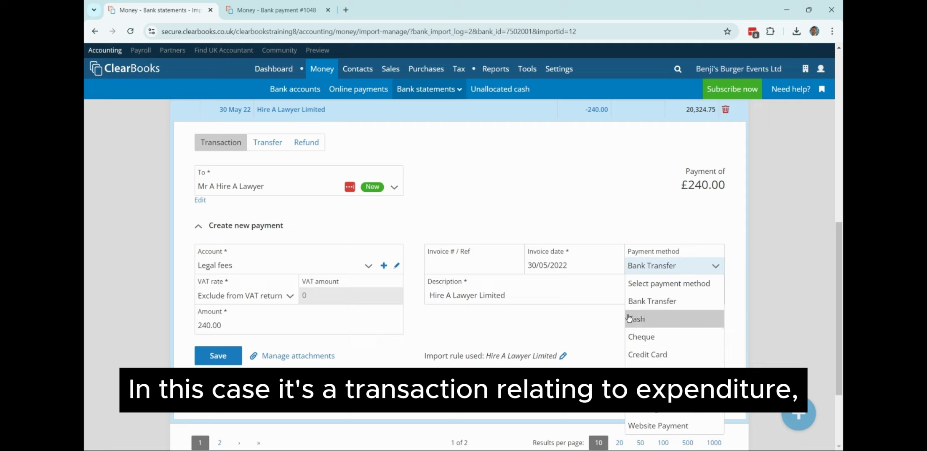
left_click(365, 270)
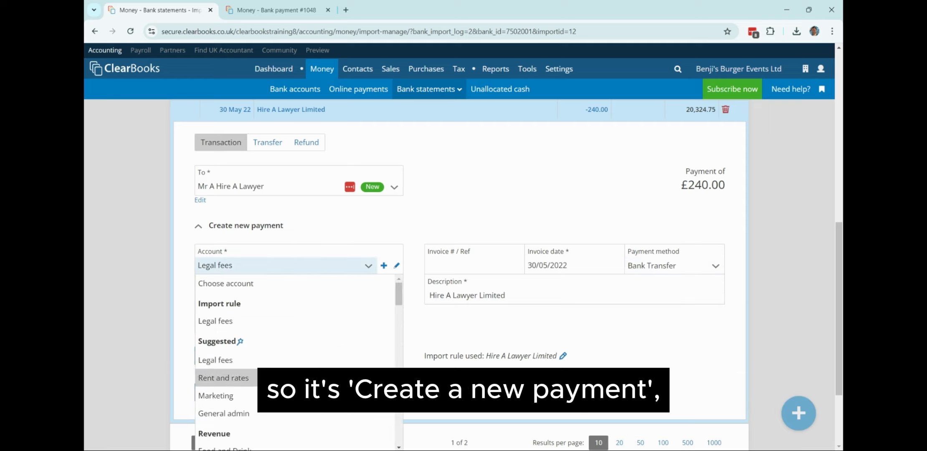
left_click(330, 321)
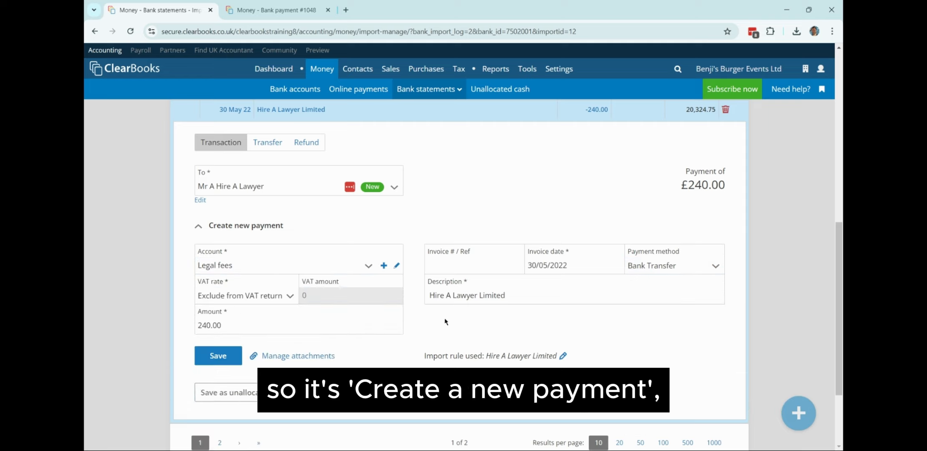
left_click(288, 296)
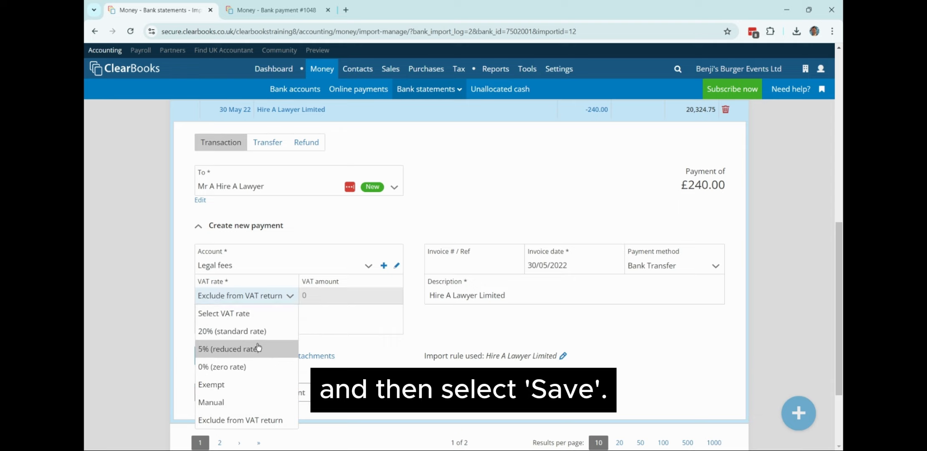
left_click(240, 332)
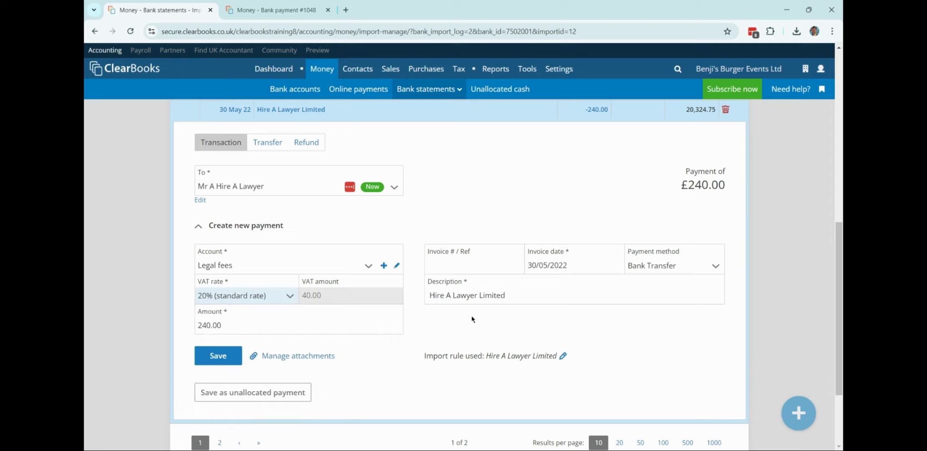
left_click(217, 358)
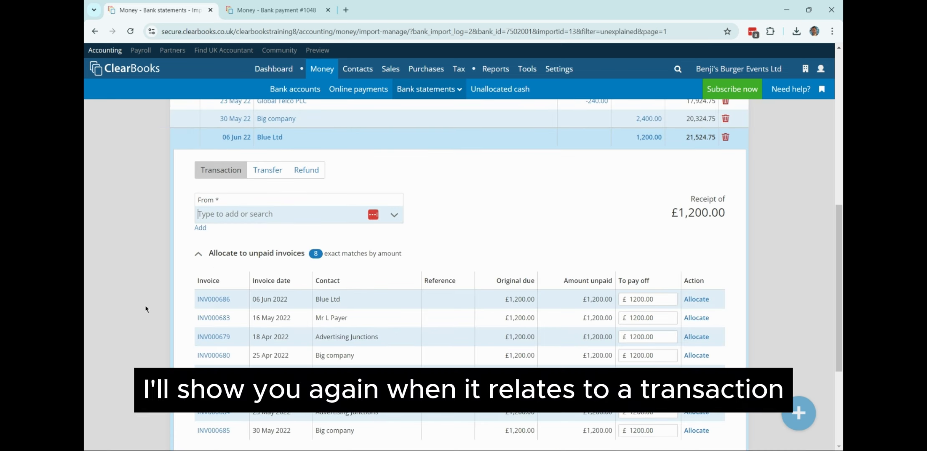
Return to the Business Current Account's 11 unexplained transactions and open the 16 May £1,200 receipt.
left_click(295, 89)
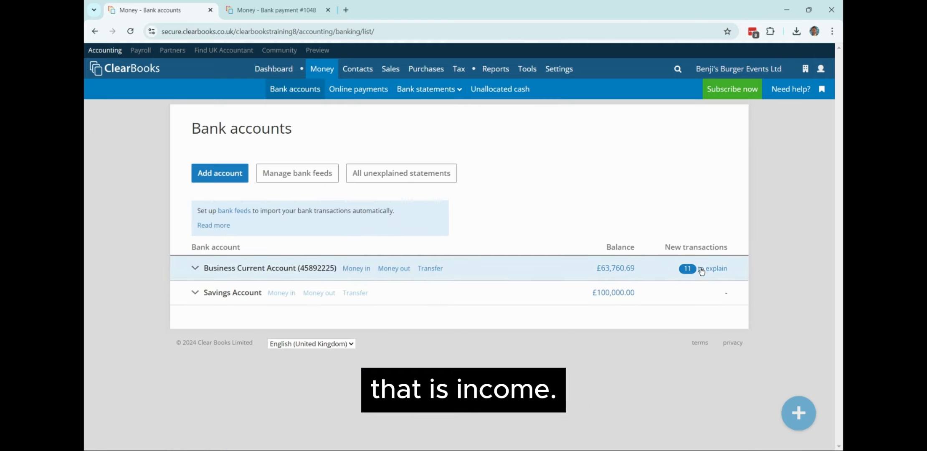
left_click(699, 268)
scroll(159, 318, "down", 3)
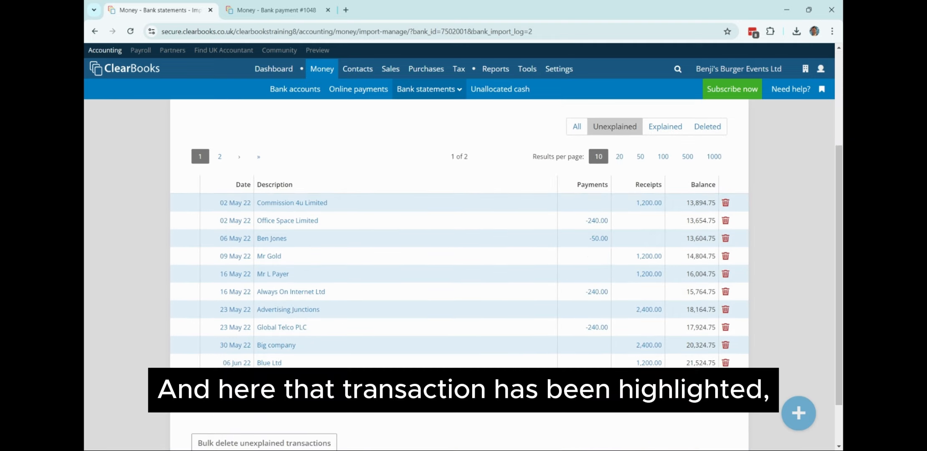
left_click(272, 269)
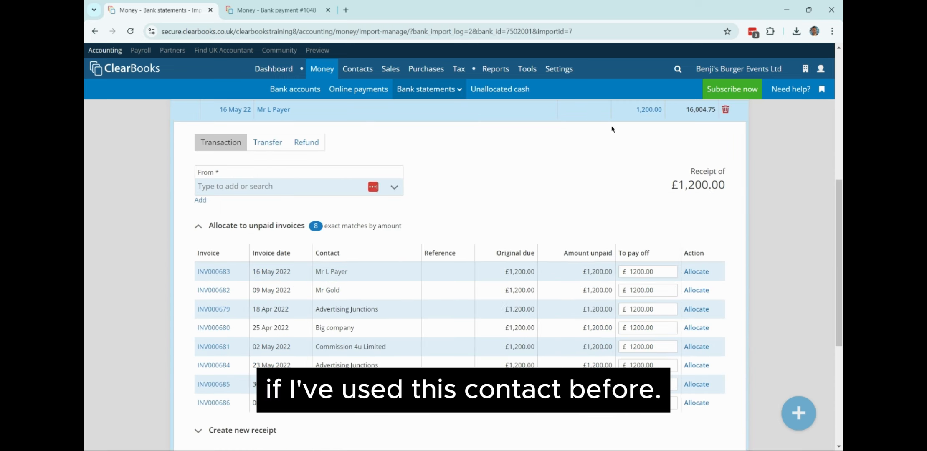
Set the 16 May receipt's payer to the matching customer and start a new receipt.
left_click(395, 187)
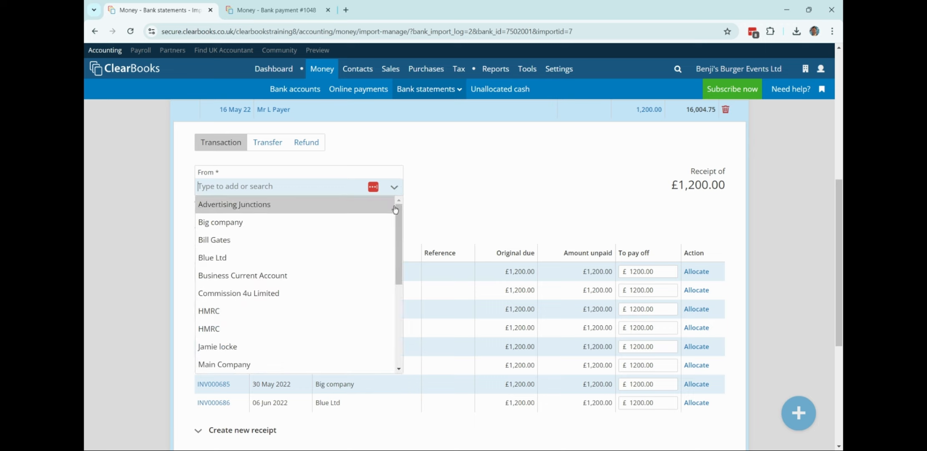
scroll(331, 288, "down", 1)
scroll(331, 293, "down", 3)
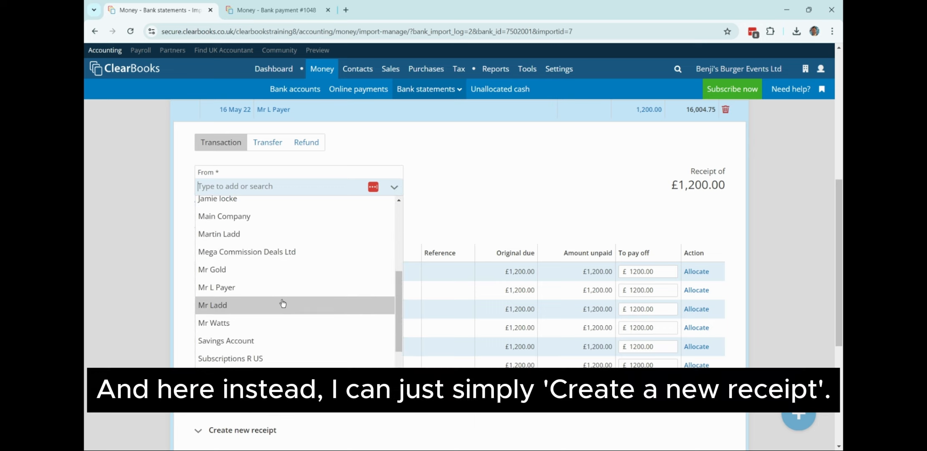
left_click(245, 285)
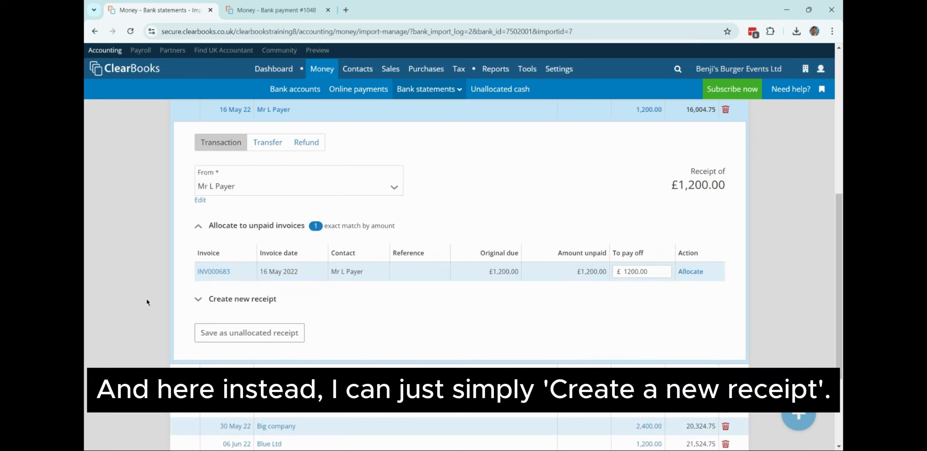
left_click(236, 300)
Save the receipt under Revenue at 20% standard VAT with Bank Transfer payment.
scroll(171, 302, "down", 2)
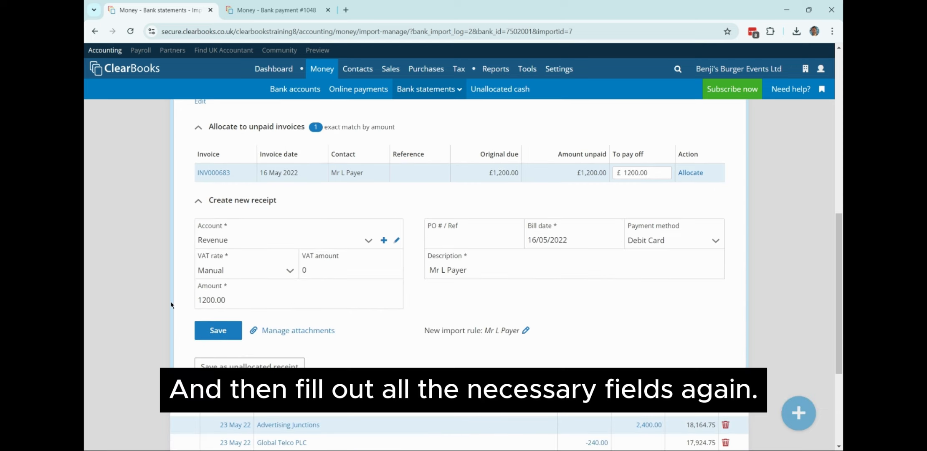
left_click(257, 271)
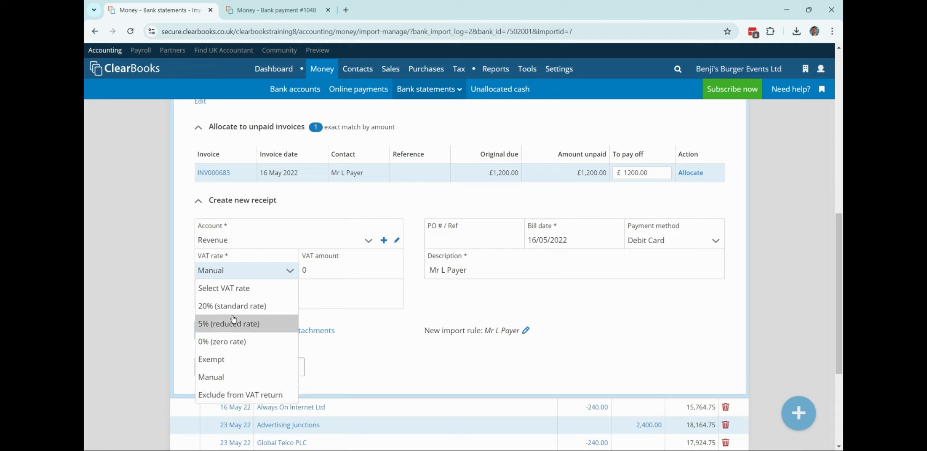
left_click(251, 306)
left_click(346, 240)
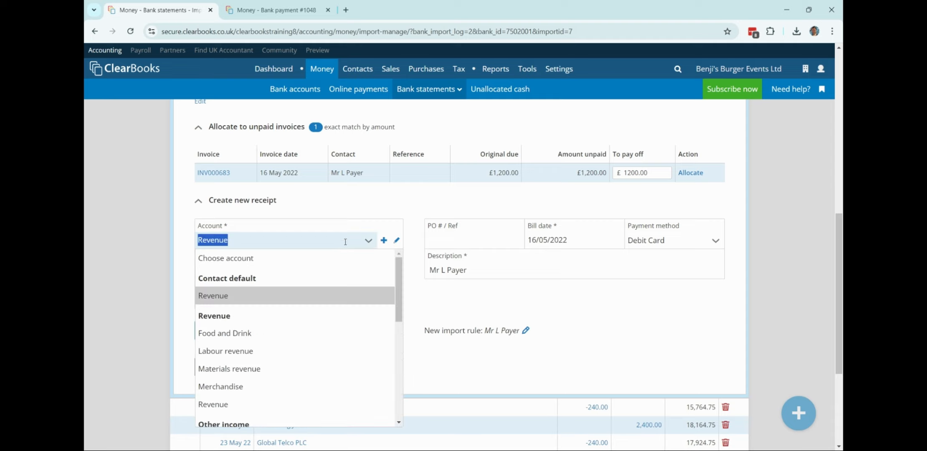
left_click(290, 297)
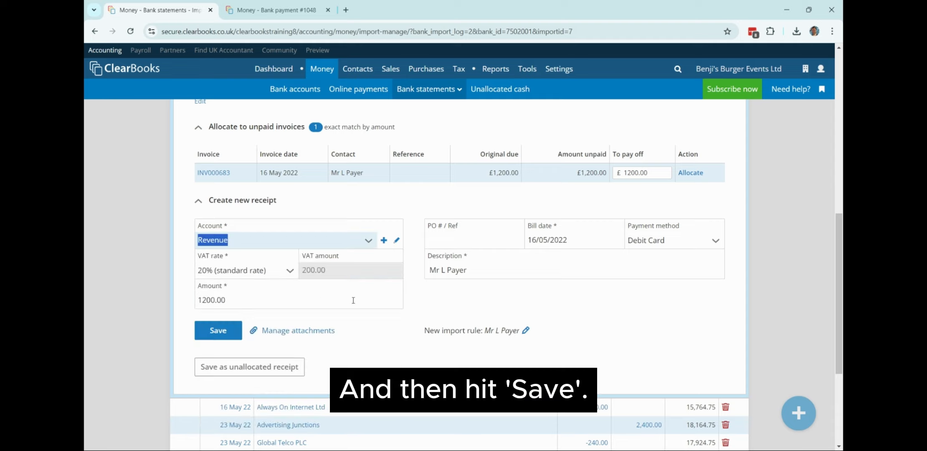
left_click(629, 240)
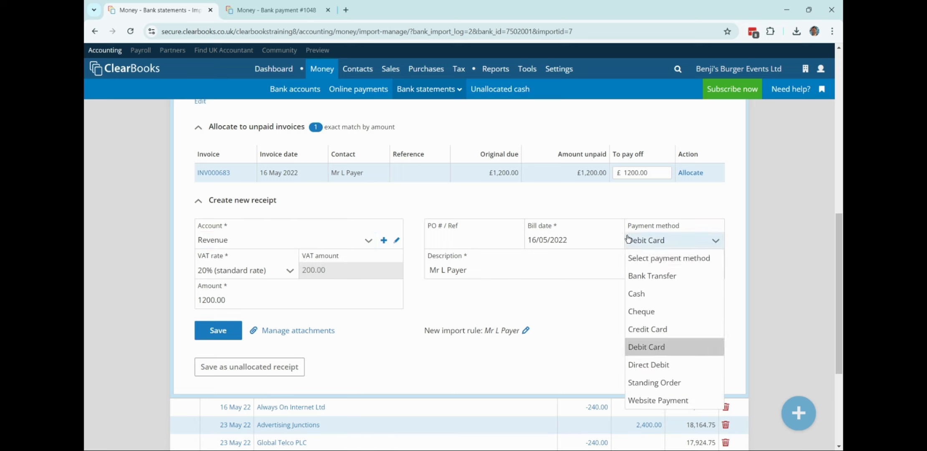
left_click(651, 275)
left_click(212, 331)
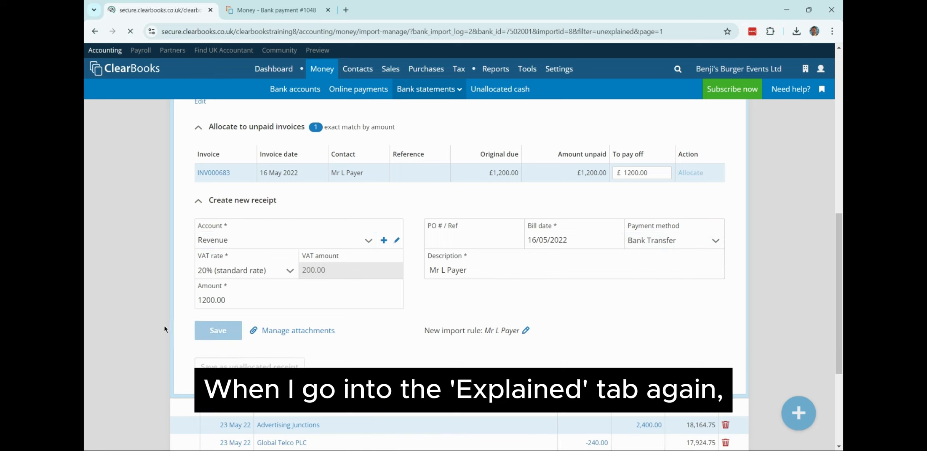
Filter to Explained transactions and view the saved 16 May £1,200 receipt's details.
scroll(153, 320, "up", 7)
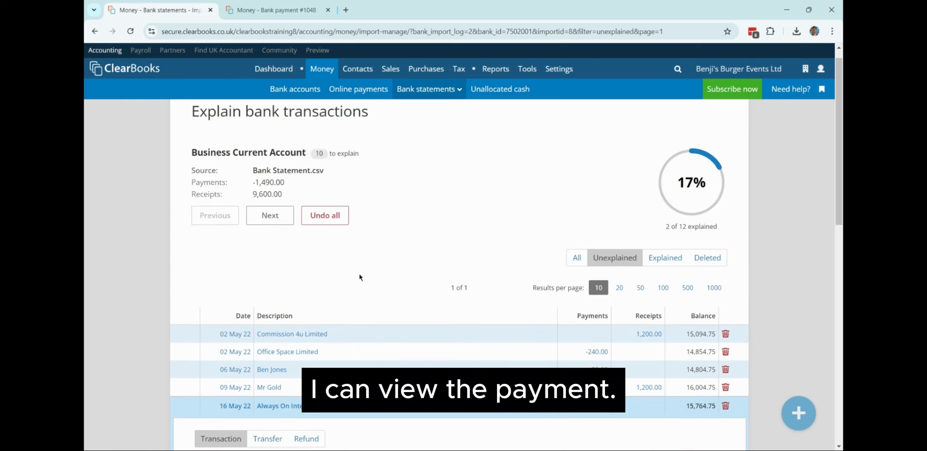
left_click(670, 255)
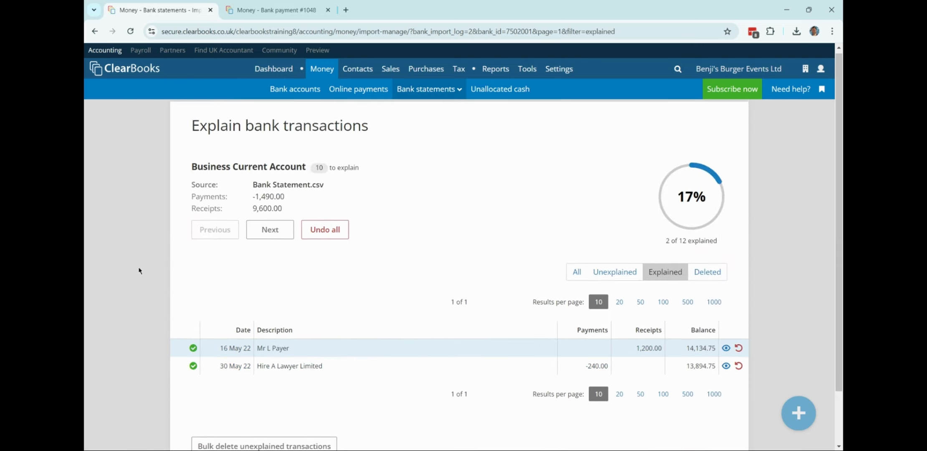
scroll(236, 313, "down", 1)
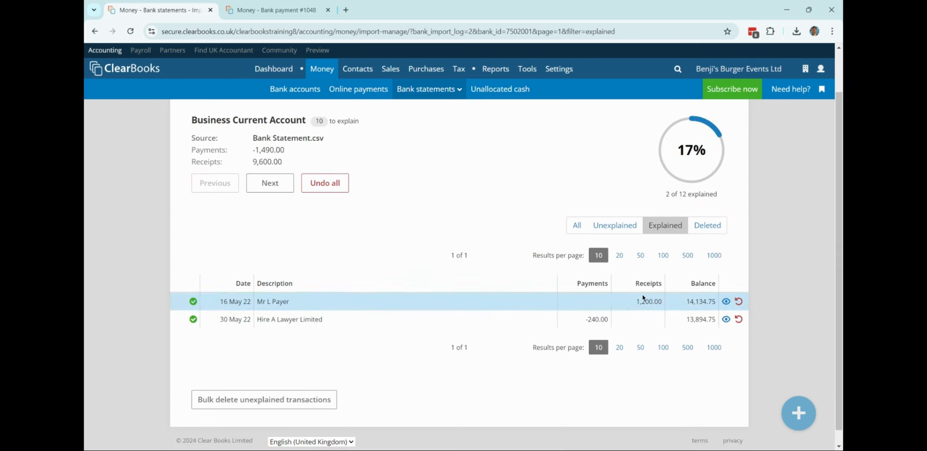
left_click(723, 302)
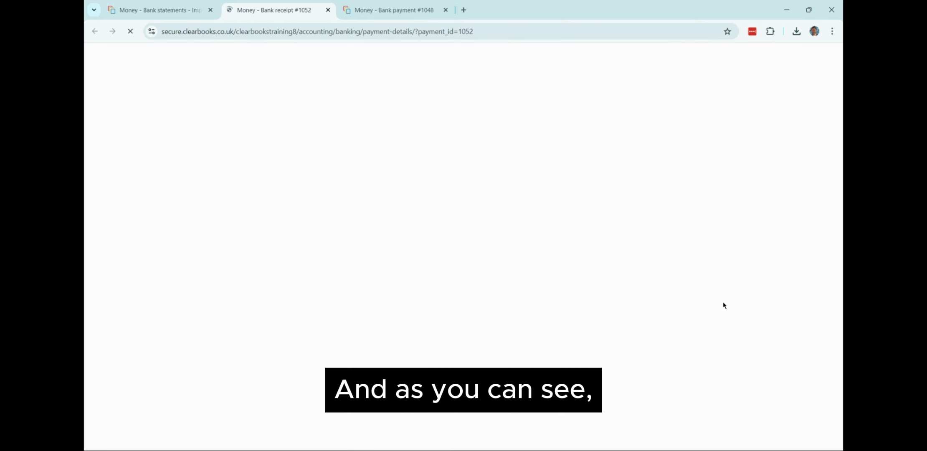
scroll(325, 297, "down", 2)
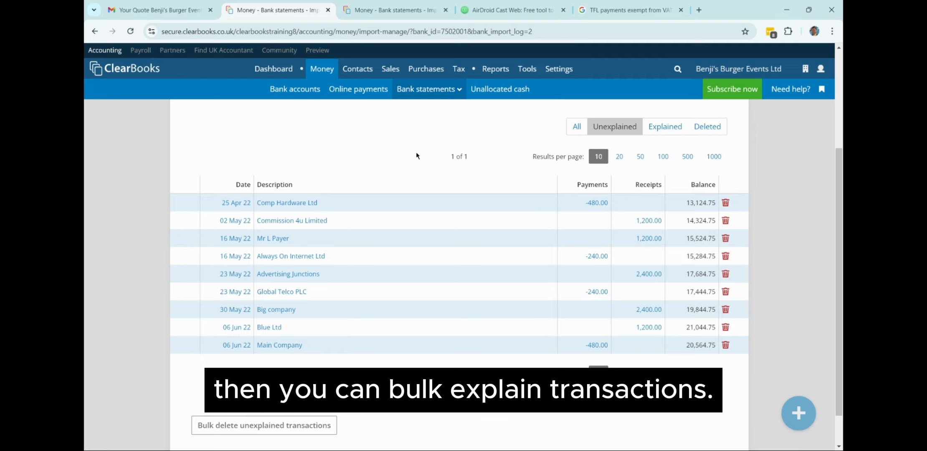
Enable Customise import rule creation under the Tax & bank import tool toggles, then open Bank accounts.
mouse_move(559, 69)
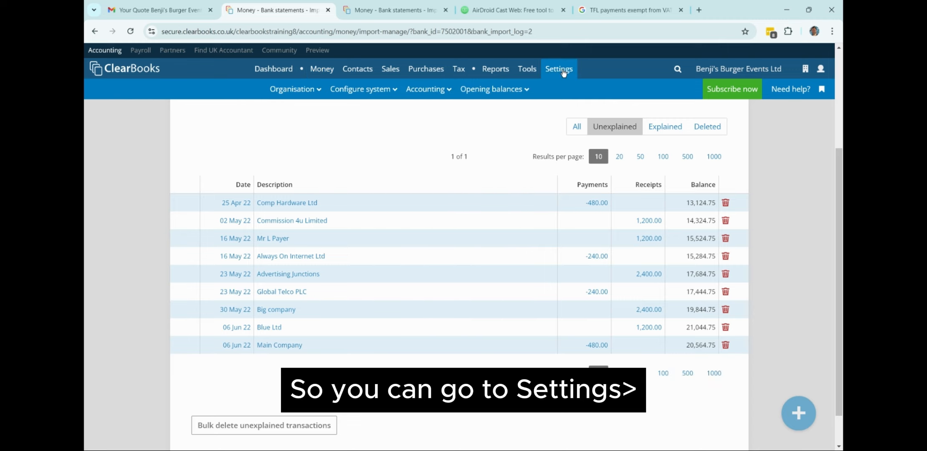
mouse_move(360, 89)
left_click(361, 117)
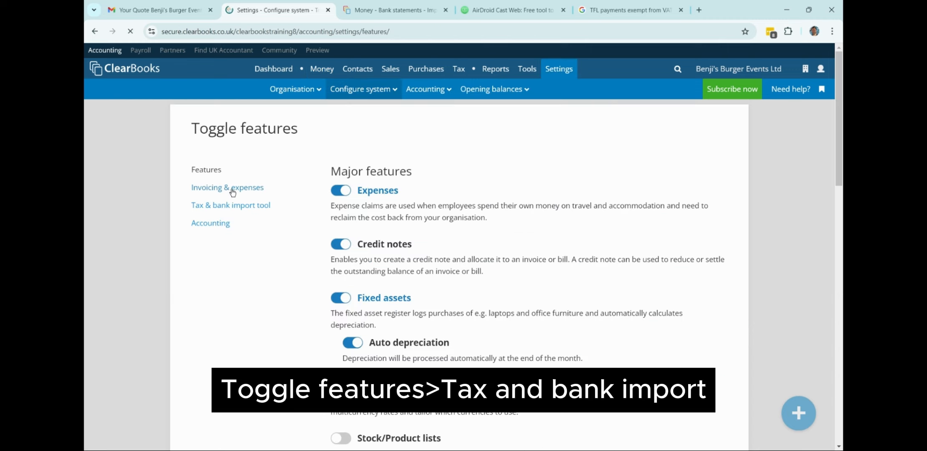
left_click(231, 205)
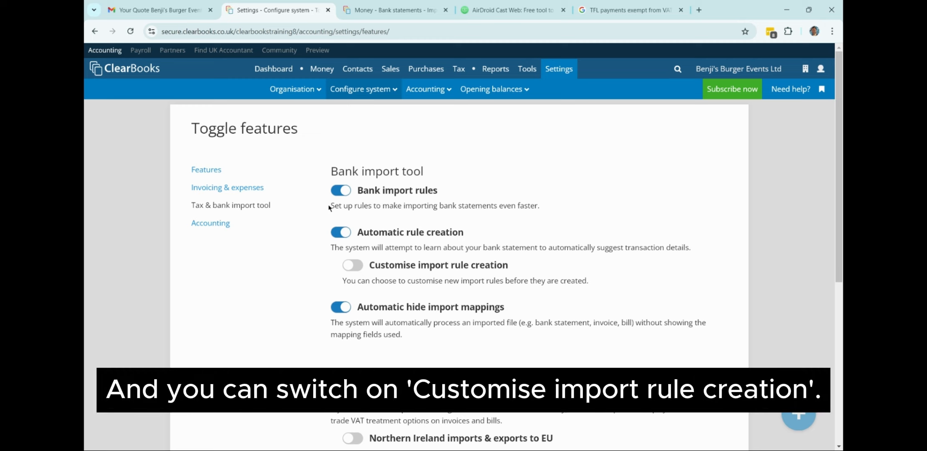
left_click(359, 270)
left_click_drag(368, 271, 502, 274)
left_click(516, 273)
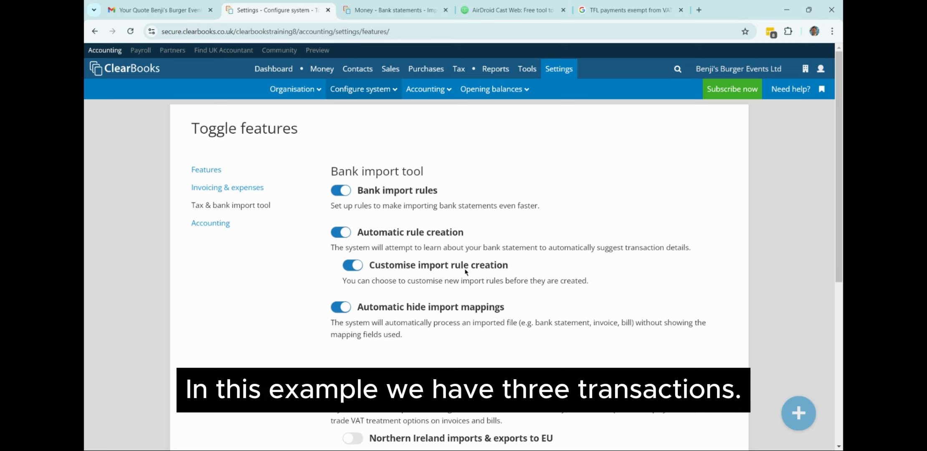
mouse_move(316, 64)
left_click(306, 89)
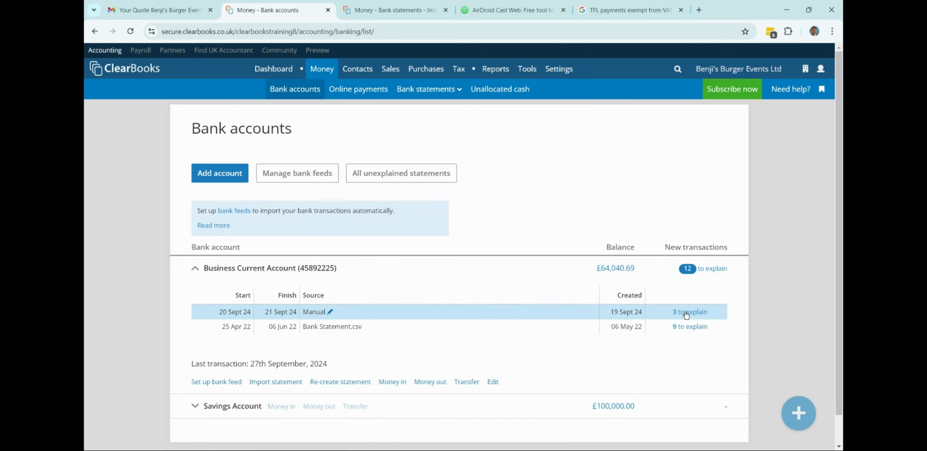
Open the manual statement's three unexplained transactions and expand the £35.00 Vodafone 23689 payment.
left_click(685, 313)
scroll(375, 261, "down", 2)
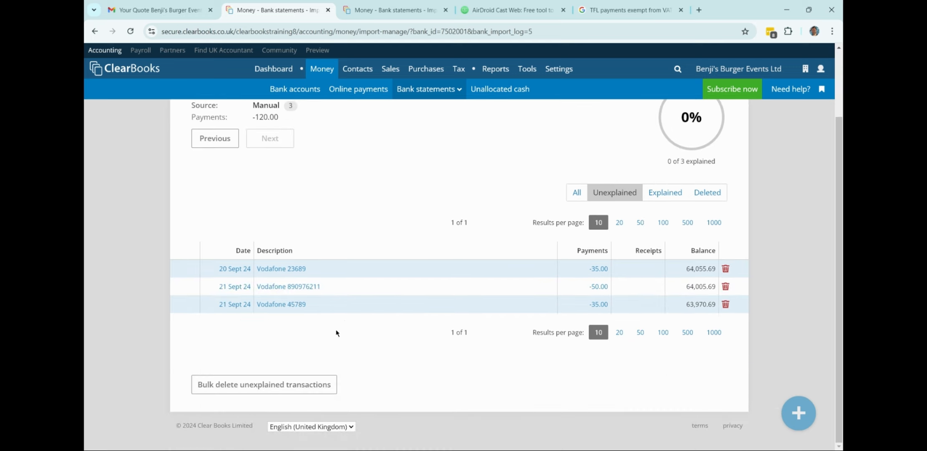
left_click(272, 274)
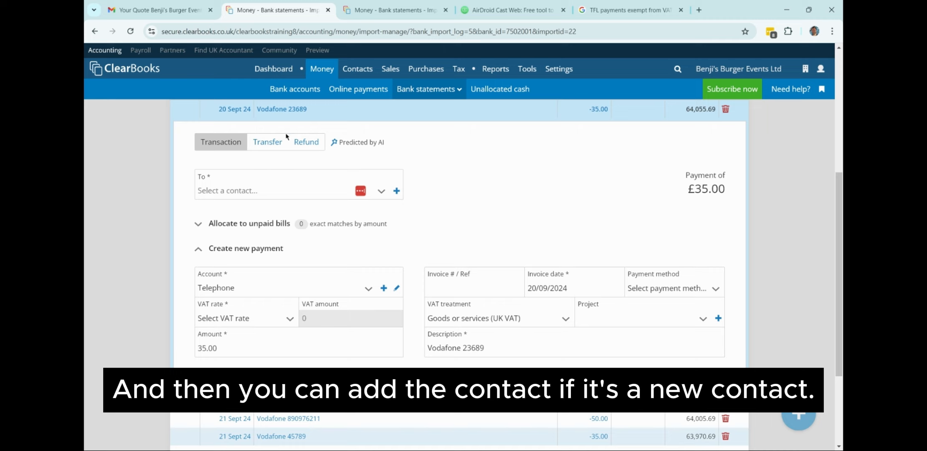
Add Vodafone as a new supplier for this payment, bringing up the suggested import rule.
left_click(396, 191)
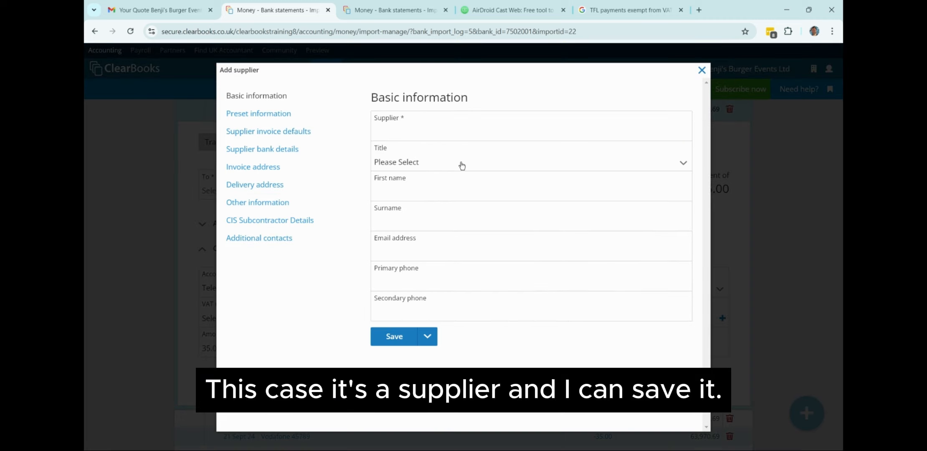
left_click(457, 134)
type("V")
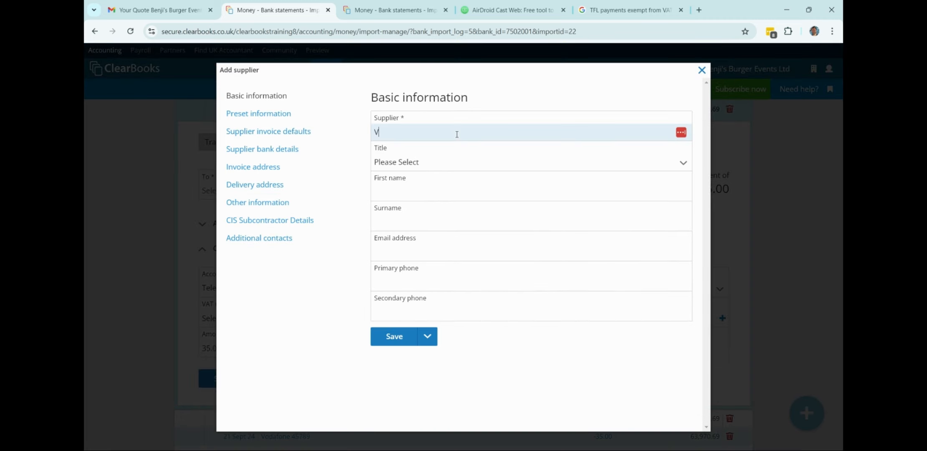
type("odafone")
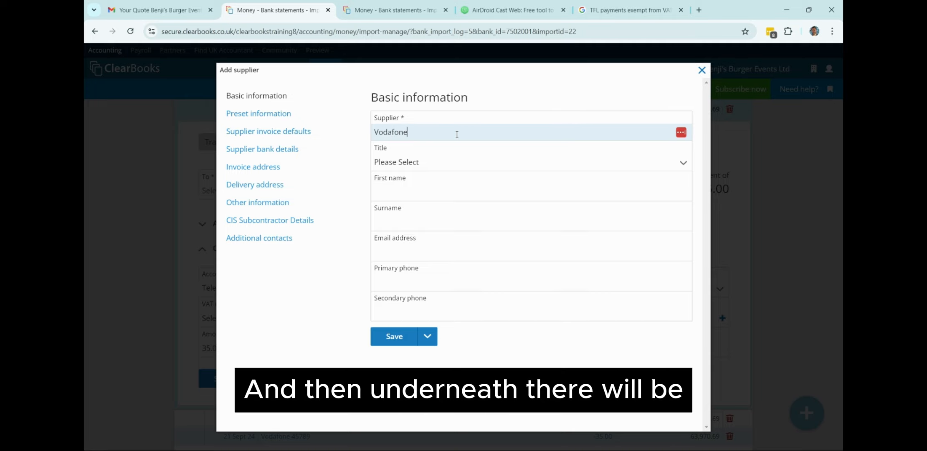
left_click(394, 338)
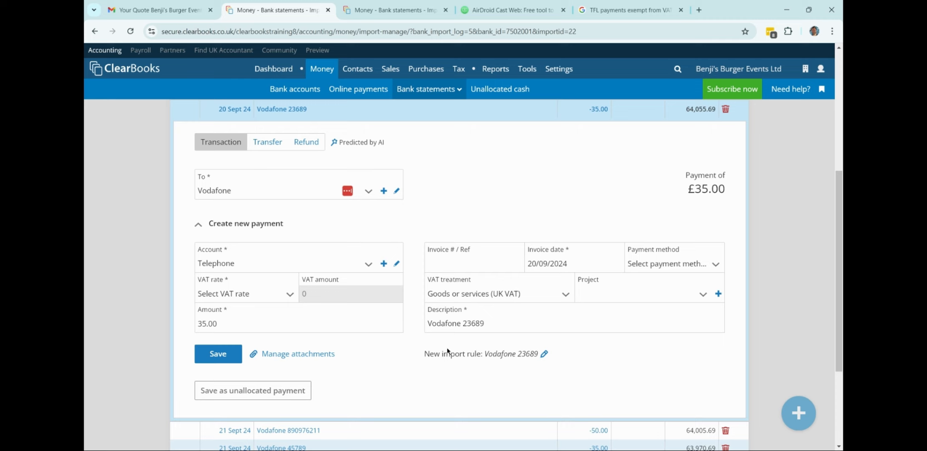
left_click_drag(425, 355, 538, 357)
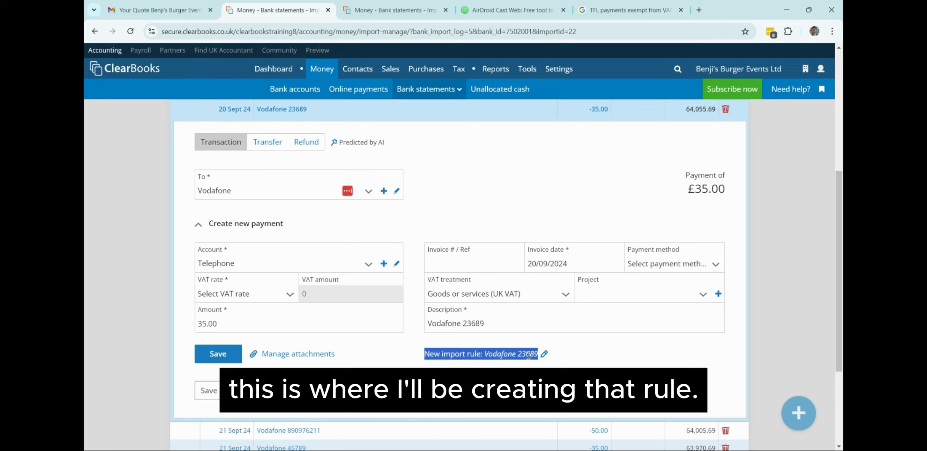
Edit the suggested import rule so its search text is just 'Vodafone'.
left_click(544, 356)
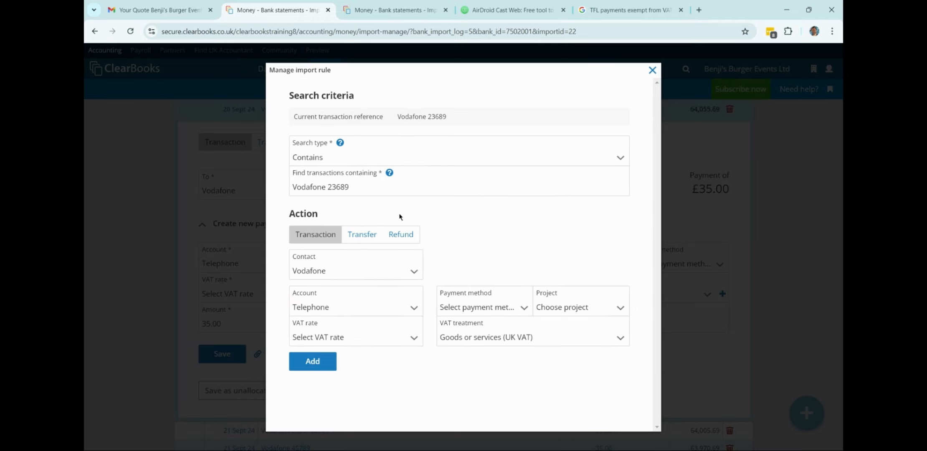
left_click(367, 187)
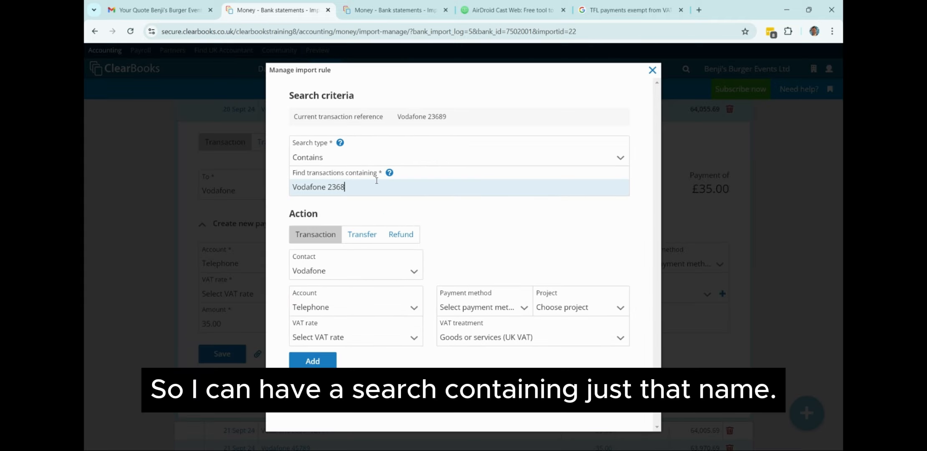
key("BackSpace")
key("BackSpace")
key("BackSpace")
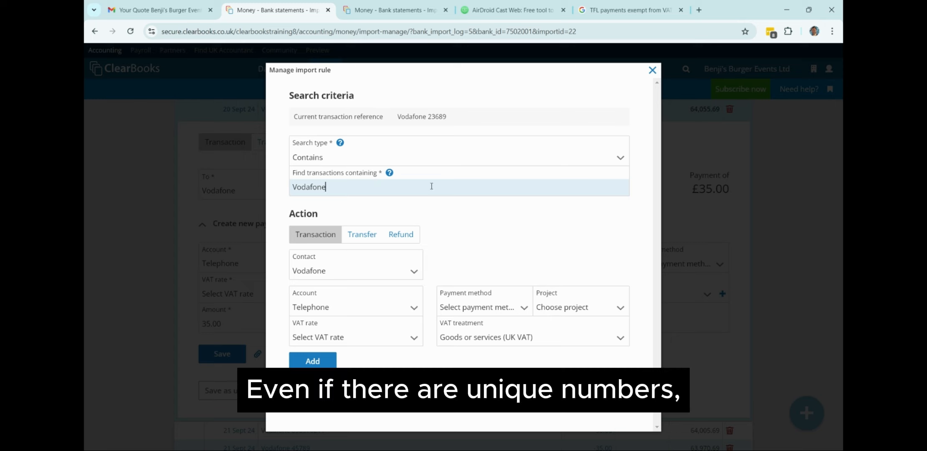
left_click(484, 228)
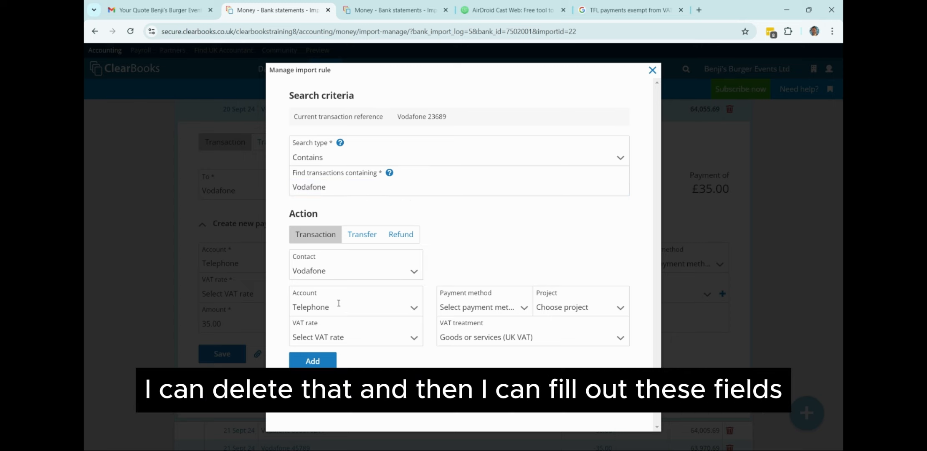
Set the rule's payment method to Bank Transfer and VAT rate to Exclude from VAT return.
left_click(501, 308)
left_click(473, 355)
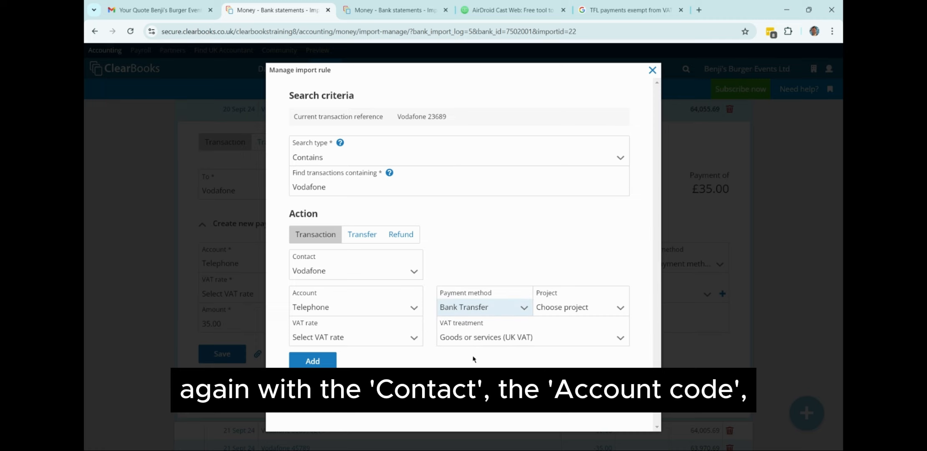
left_click(467, 271)
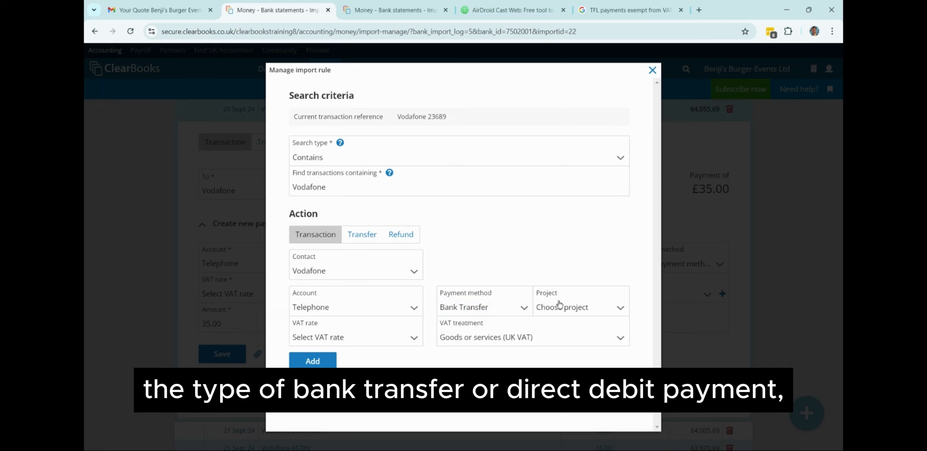
left_click(524, 308)
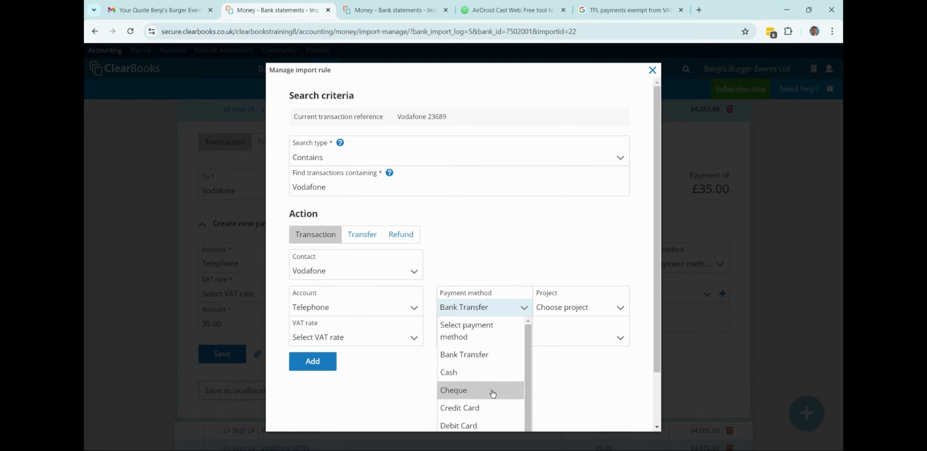
left_click(517, 269)
left_click(395, 341)
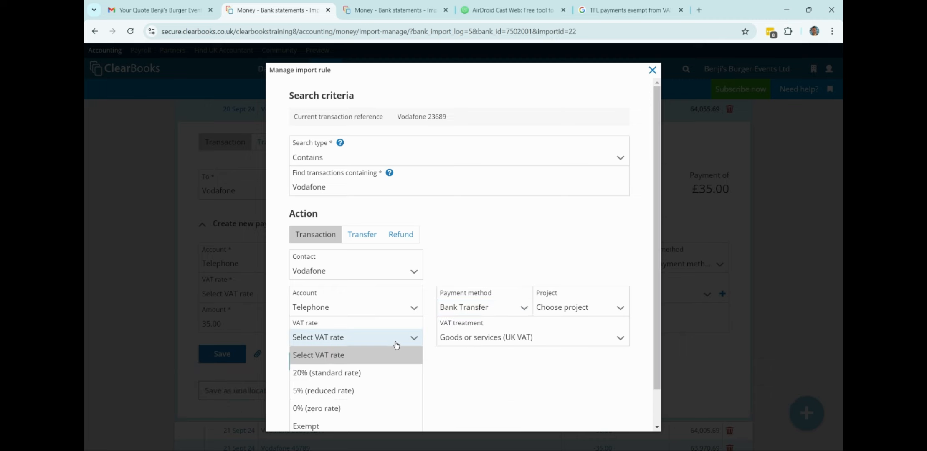
scroll(334, 397, "down", 1)
left_click(305, 431)
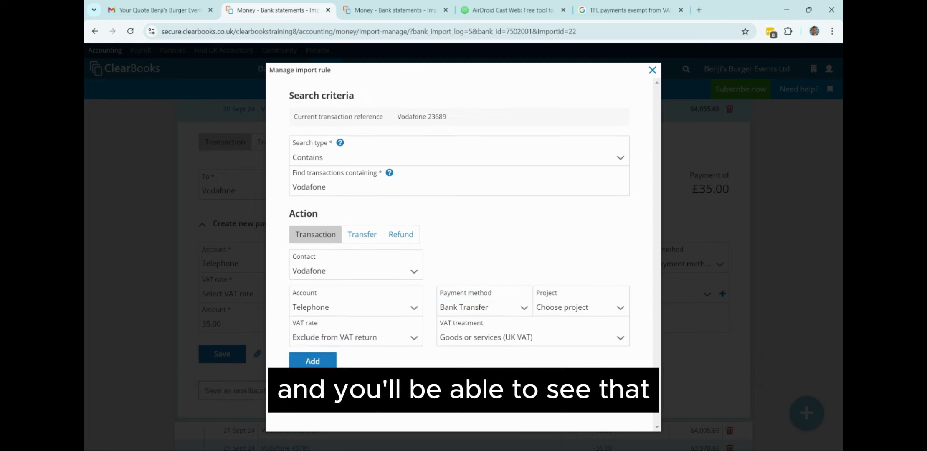
Add the Vodafone import rule and save all three matching Vodafone transactions.
left_click(313, 360)
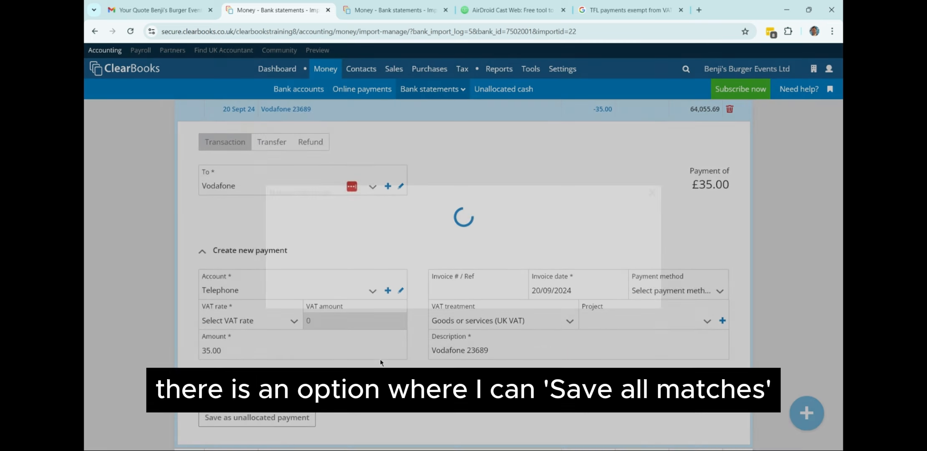
scroll(420, 337, "down", 1)
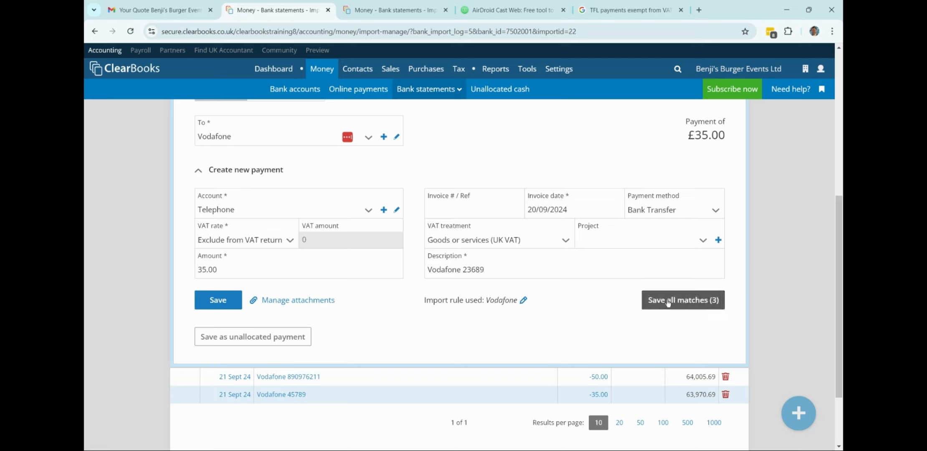
left_click(684, 305)
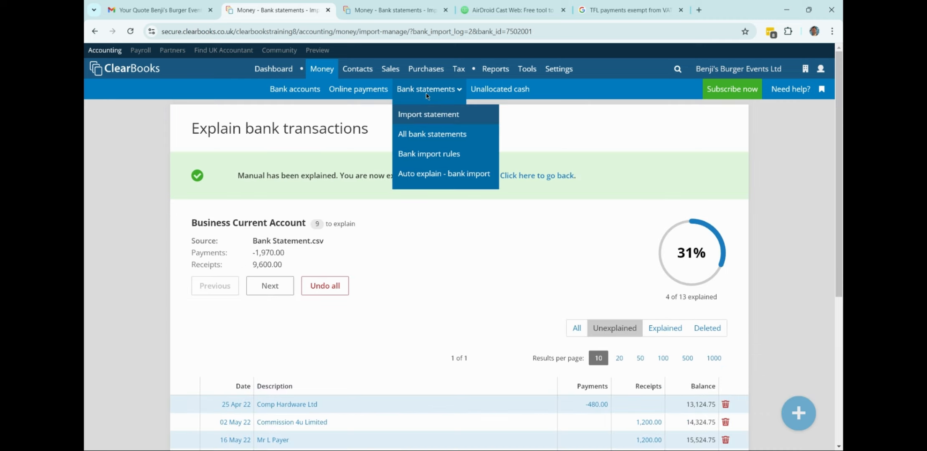
From All bank statements, open a fully explained statement and filter to Explained transactions.
mouse_move(426, 89)
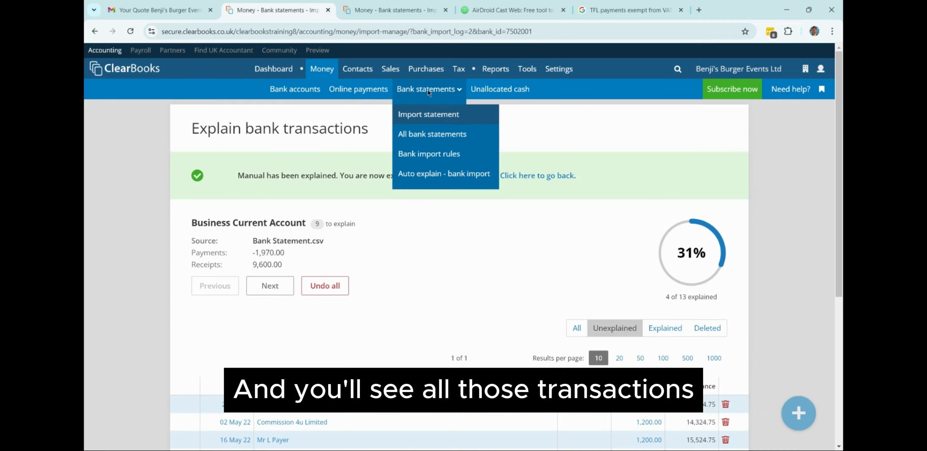
left_click(435, 134)
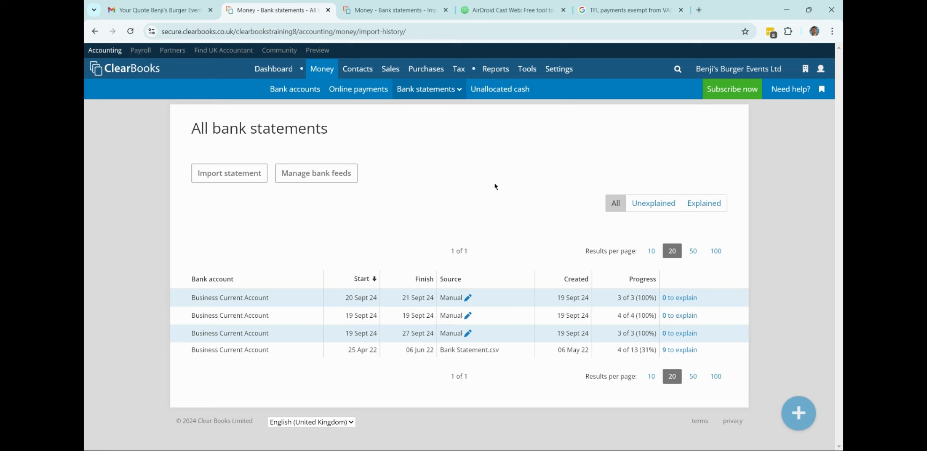
left_click(677, 333)
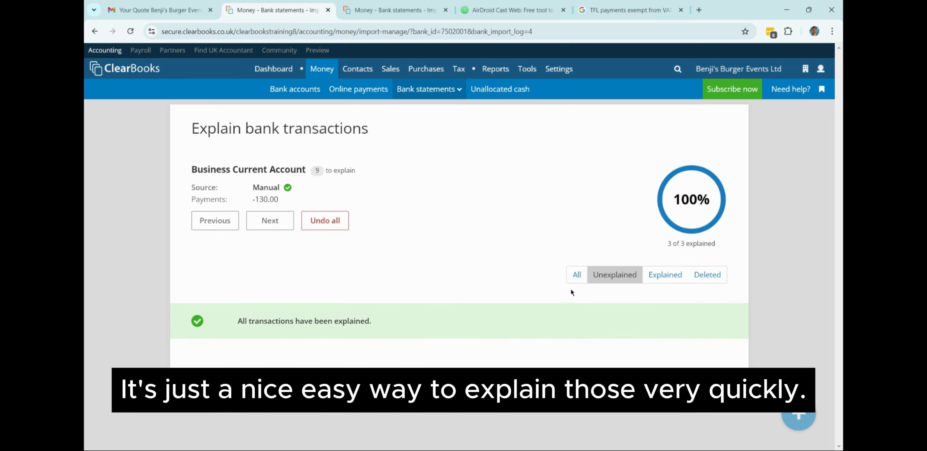
left_click(665, 275)
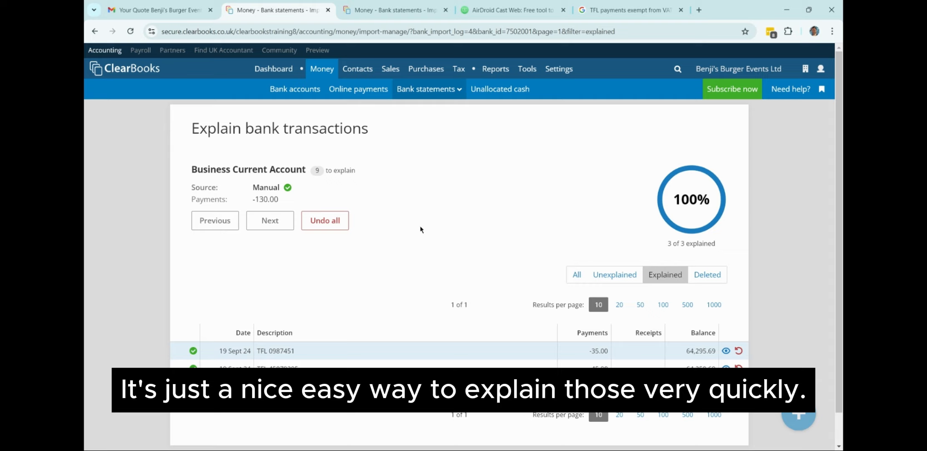
Open the Vodafone statement's explained payments of £35.00, £50.00 and £35.00 from All bank statements.
mouse_move(428, 89)
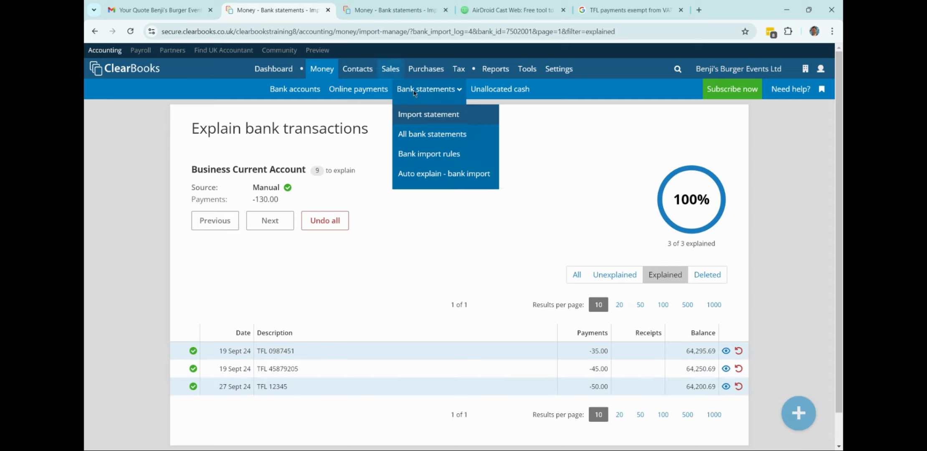
left_click(420, 135)
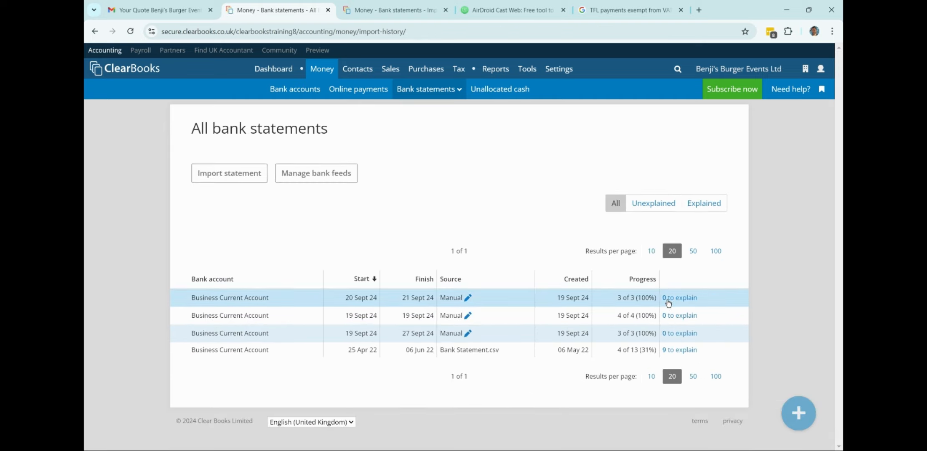
left_click(668, 299)
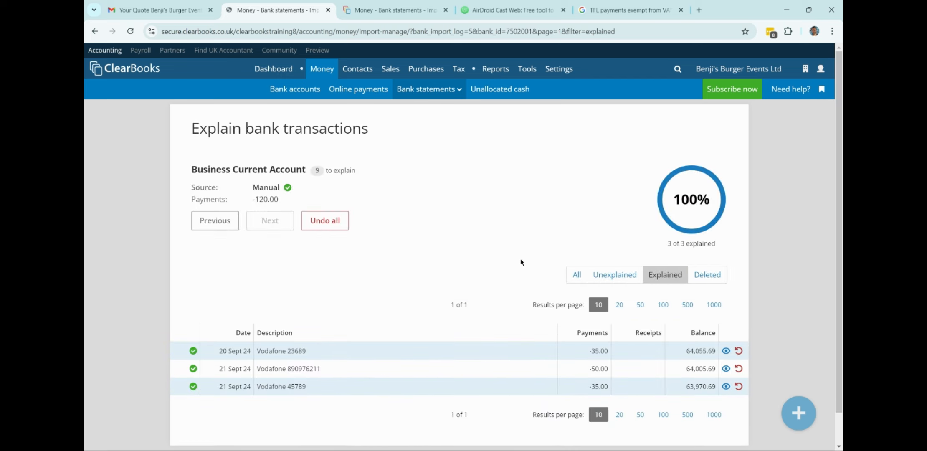
Open the 'Need help?' panel with help guides, community posts and support contact options.
scroll(281, 298, "down", 1)
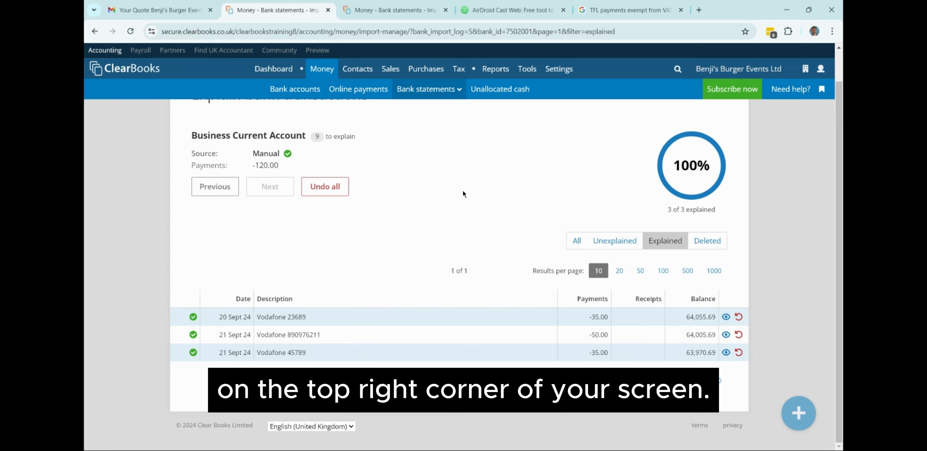
left_click(798, 96)
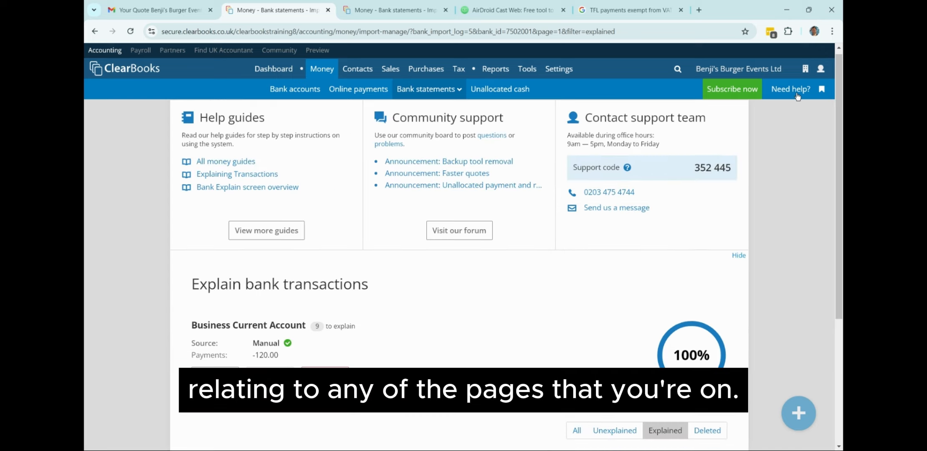